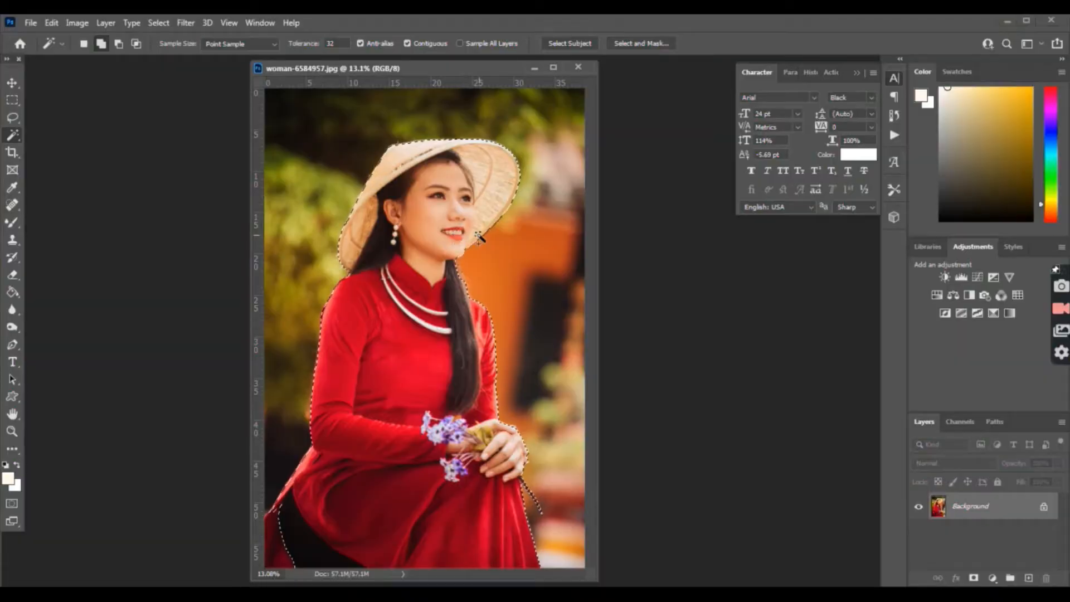
Step: Right-click the selected woman to bring up the selection refinement options
right_click(441, 239)
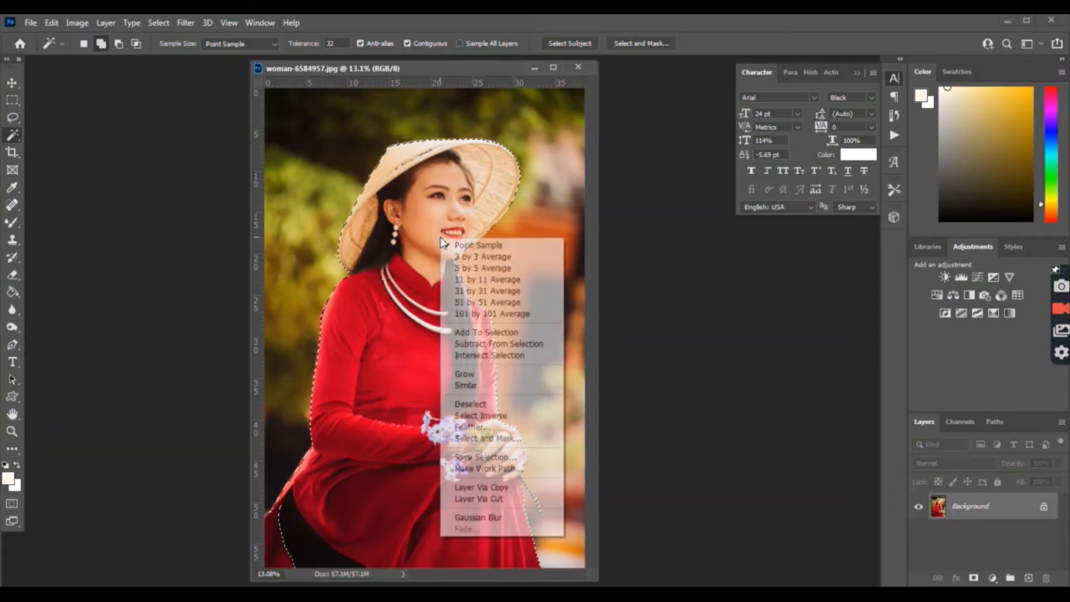
Step: Refine the cutout edge with Smooth 5, Feather 0.5 px, Contrast 2%, and output it to a new layer
left_click(499, 438)
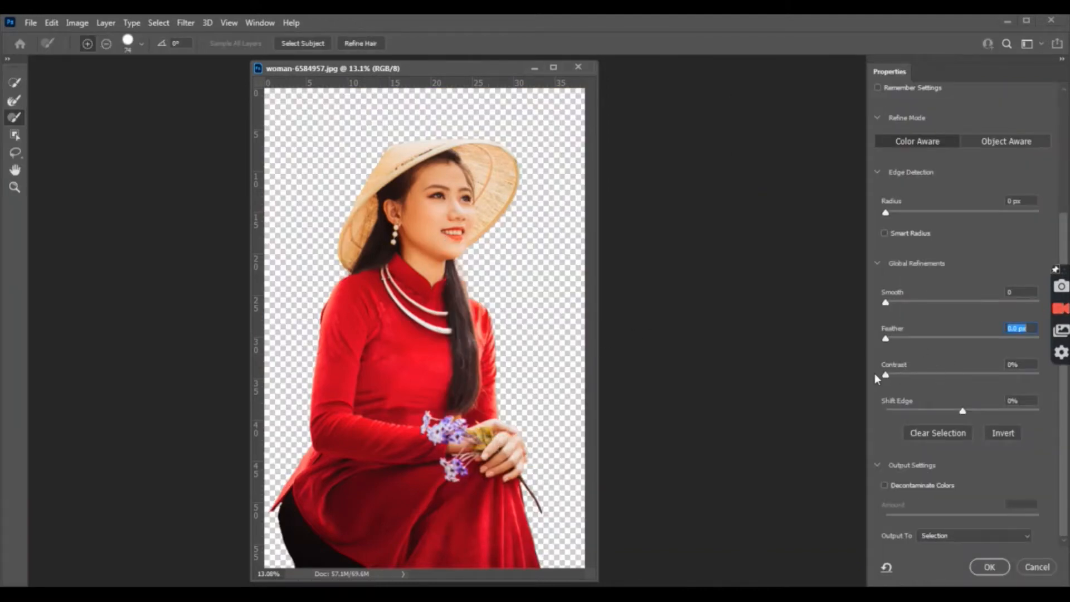
key("Tab")
left_click(890, 340)
left_click(894, 302)
left_click(974, 538)
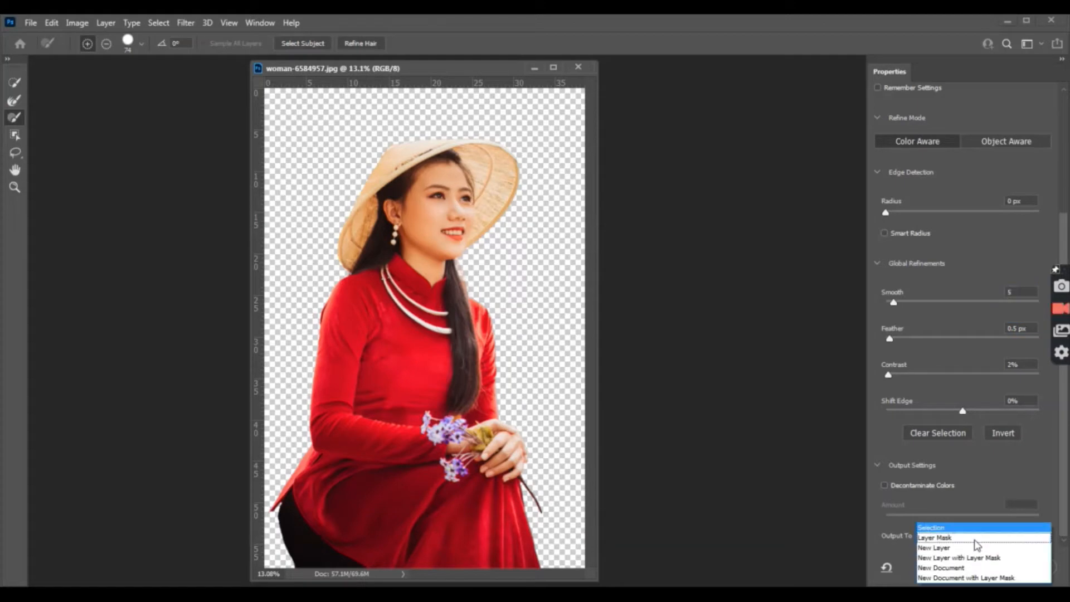
left_click(947, 546)
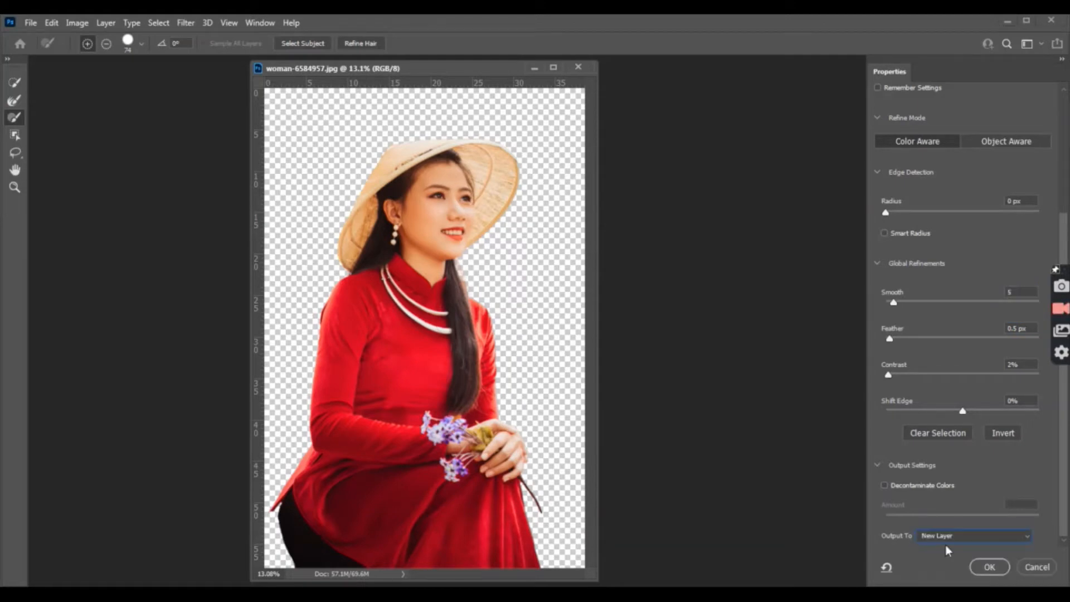
left_click(990, 567)
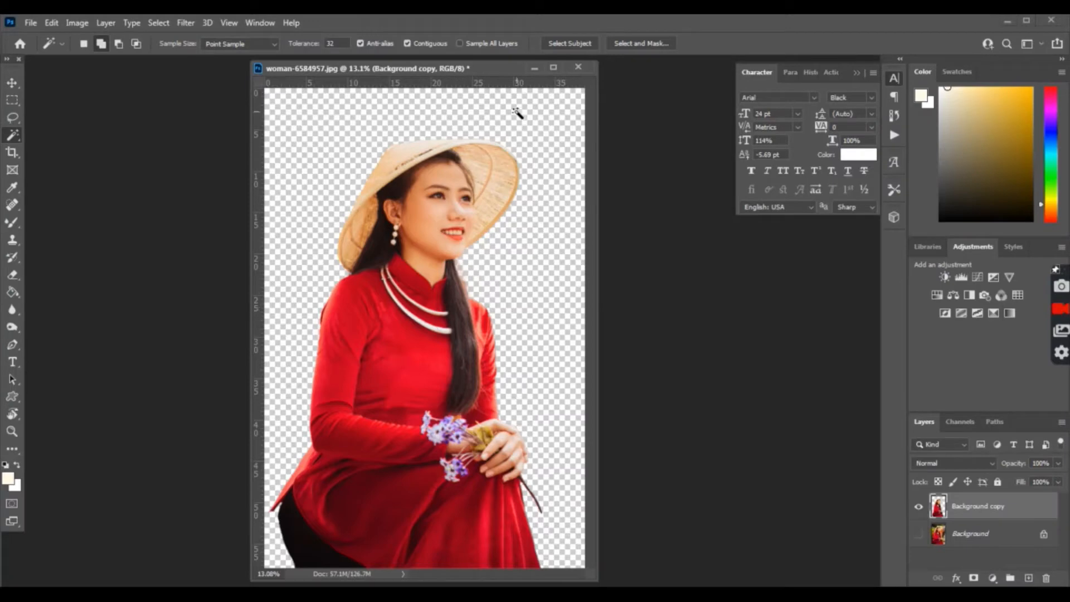
Step: Drag the woman cutout from the portrait into the hearts background document
left_click_drag(432, 71, 544, 74)
left_click(342, 594)
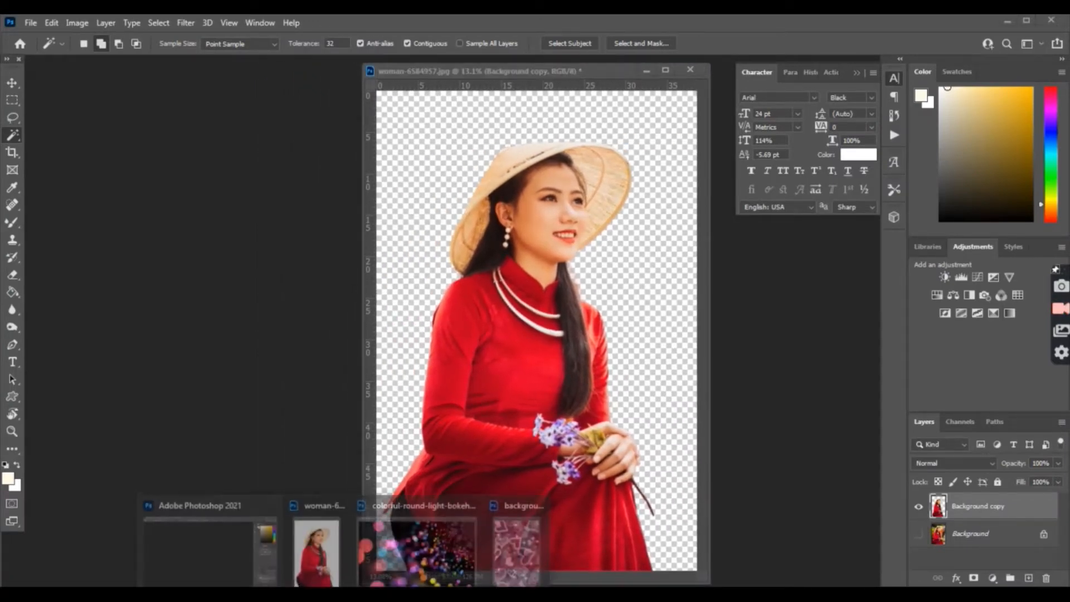
left_click(516, 530)
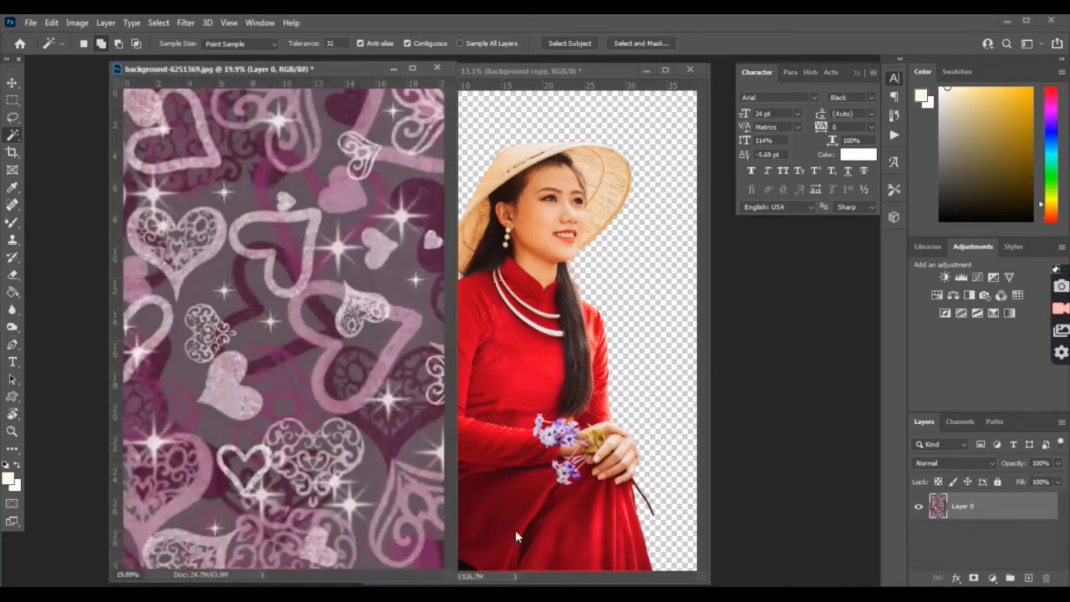
left_click(486, 71)
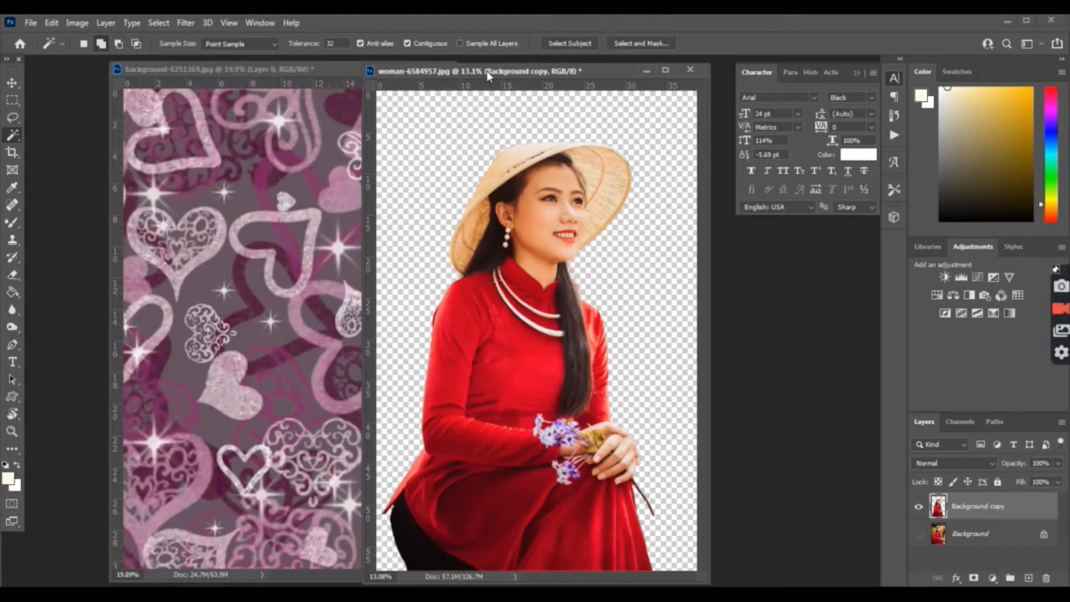
left_click(12, 83)
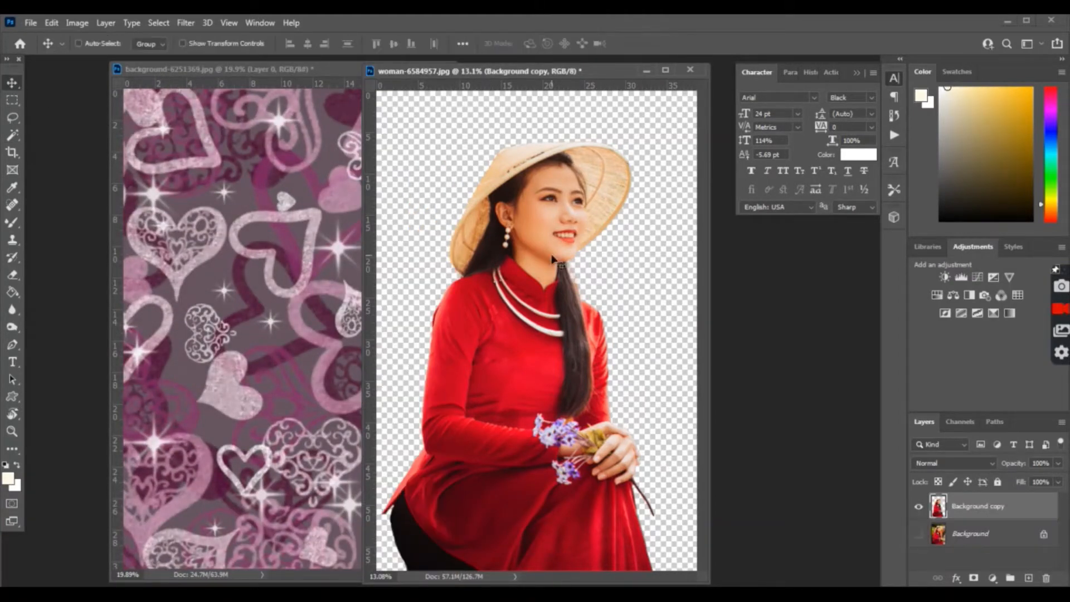
left_click_drag(539, 262, 305, 278)
Step: Scale the woman to about 80%, place her on the left, and minimize the portrait document
key("ctrl+t")
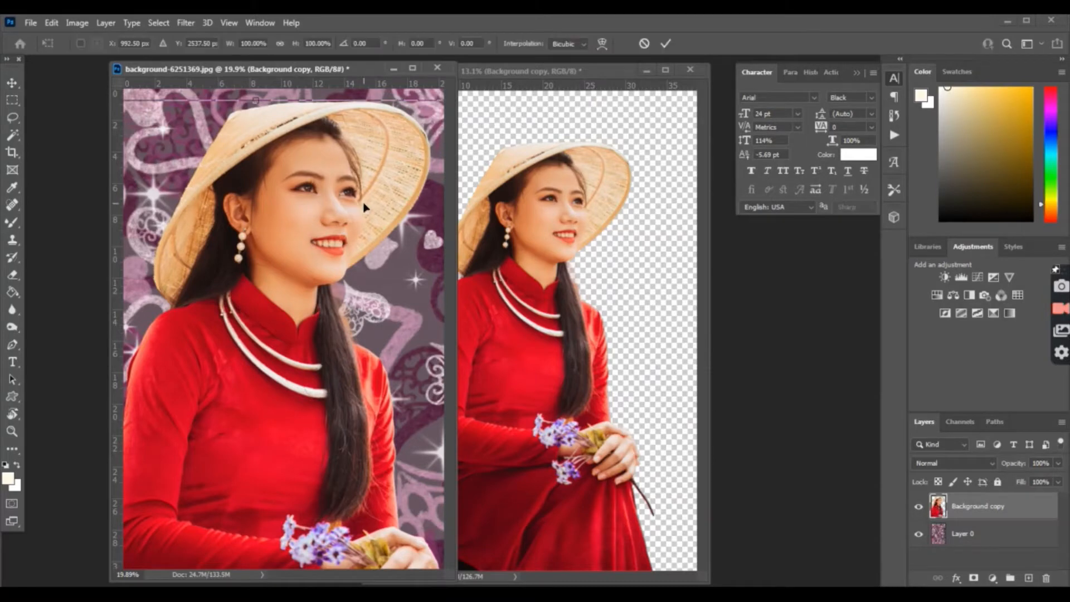
left_click_drag(201, 188, 277, 201)
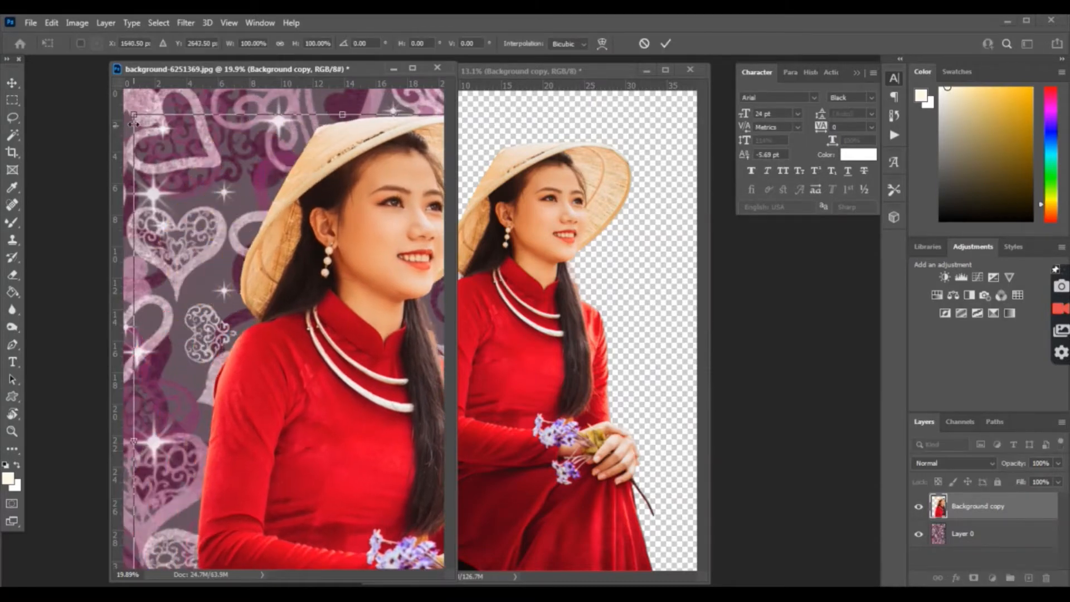
left_click_drag(132, 113, 267, 275)
left_click_drag(423, 136, 439, 115)
left_click_drag(343, 175, 327, 196)
key("Return")
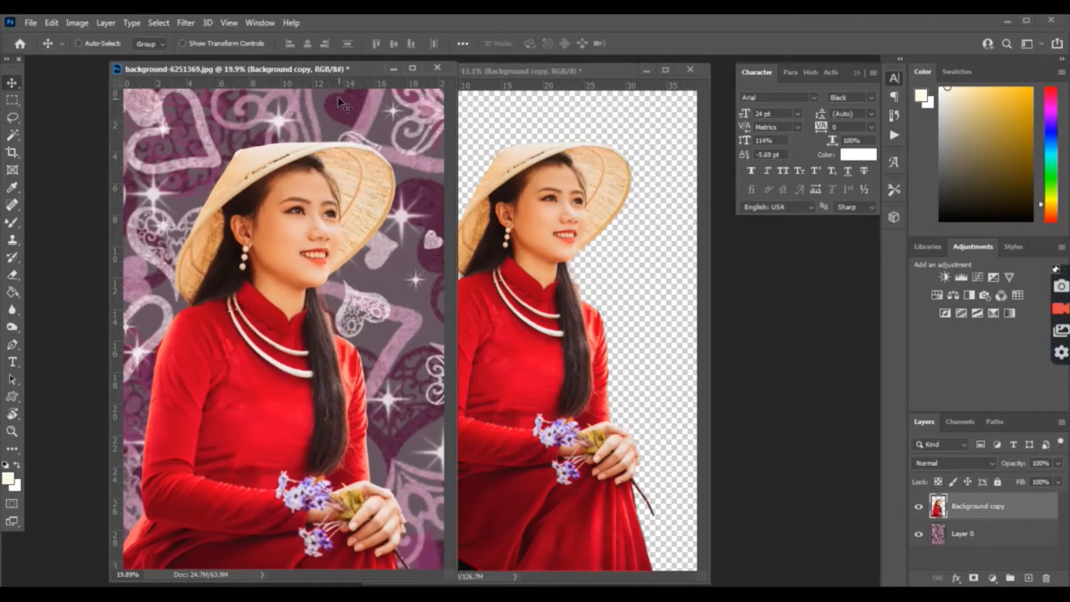
left_click_drag(339, 69, 364, 70)
left_click_drag(311, 239, 318, 234)
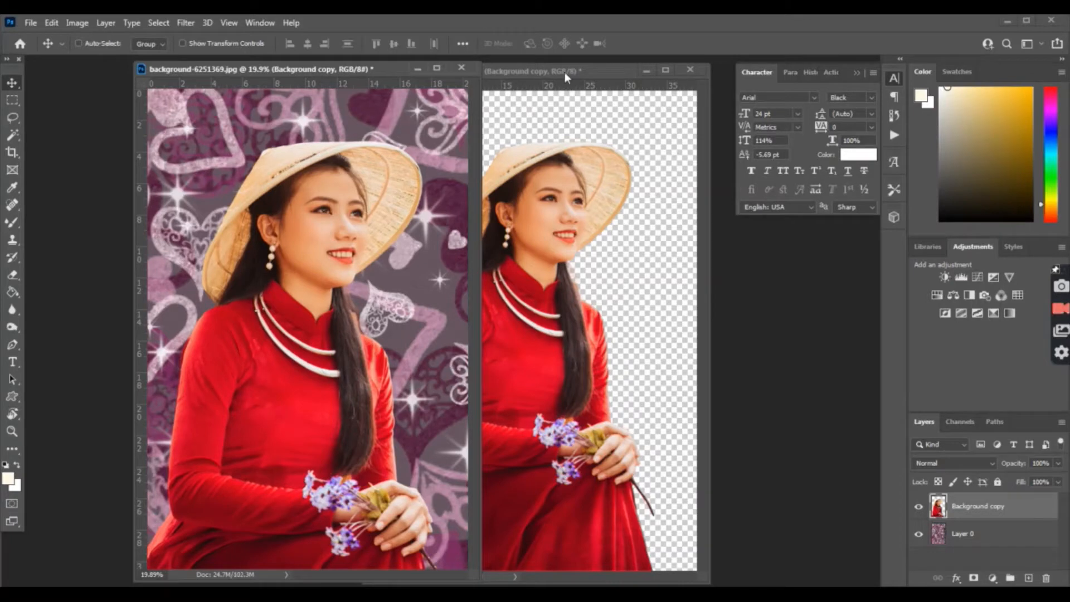
left_click(564, 72)
left_click(651, 71)
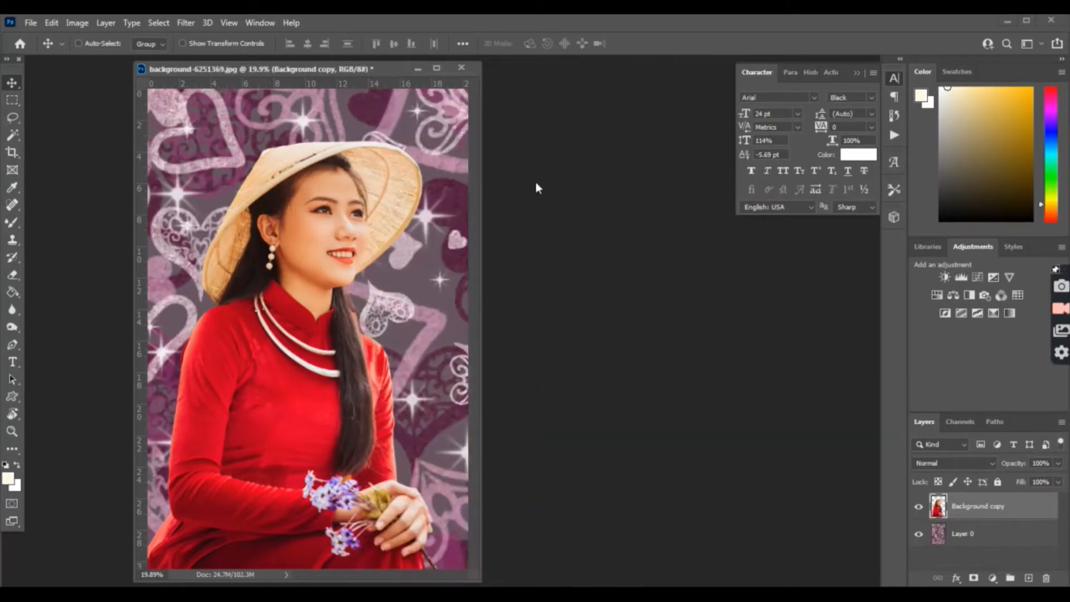
Step: Apply a Gaussian Blur of about 4.6 px to the hearts background on Layer 0
left_click_drag(387, 78, 419, 81)
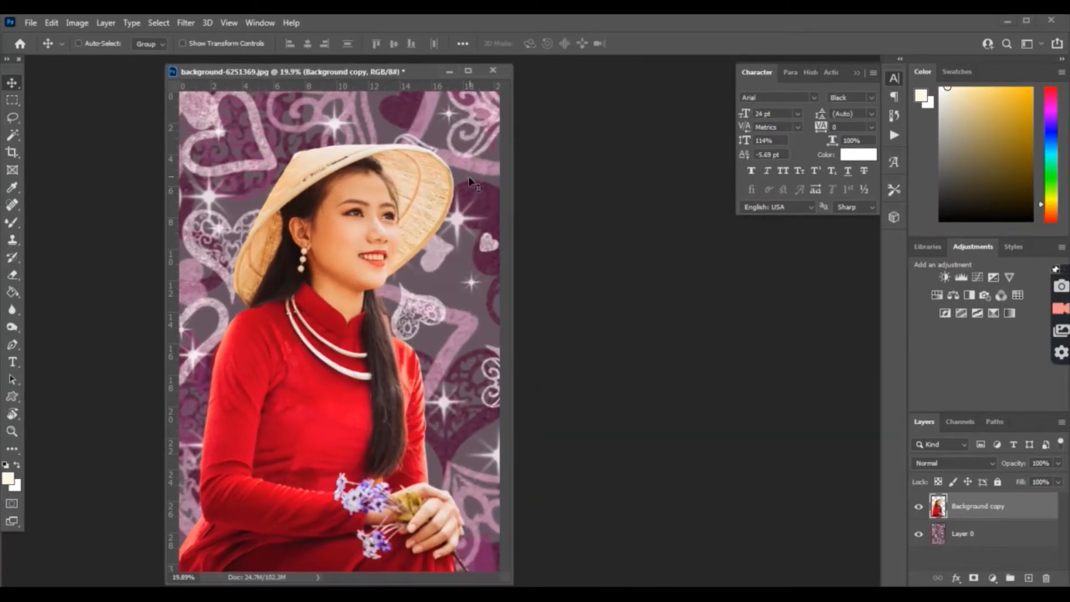
right_click(449, 244)
left_click(470, 249)
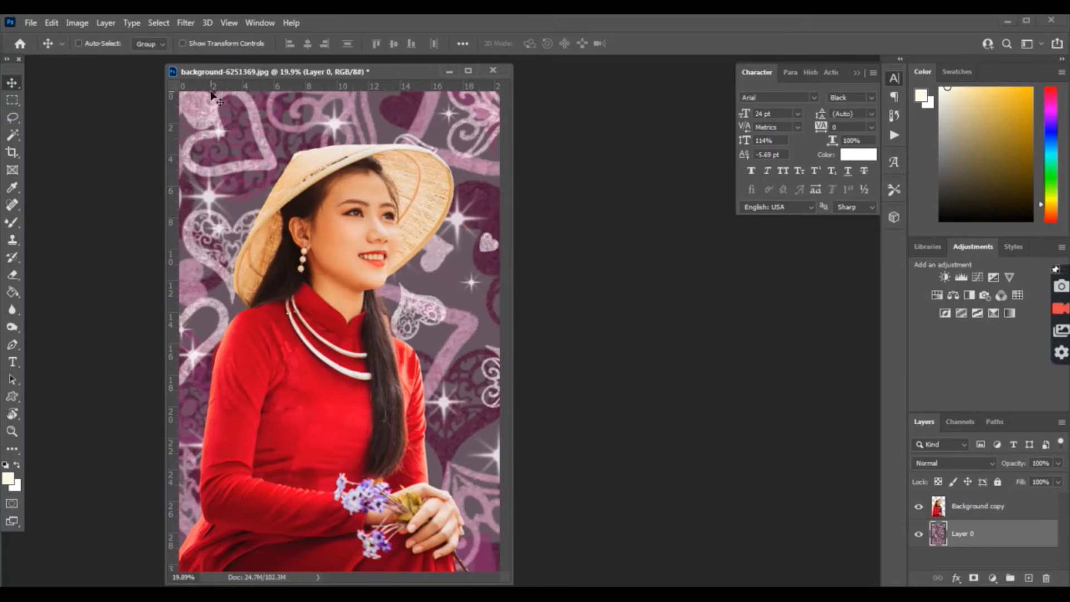
left_click(185, 23)
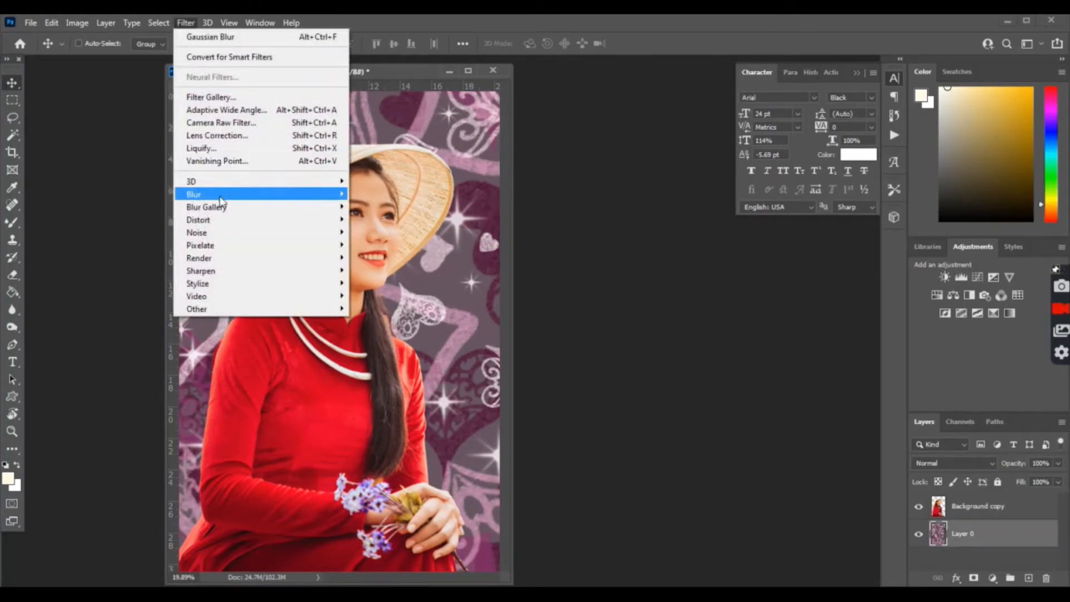
mouse_move(239, 194)
left_click(385, 245)
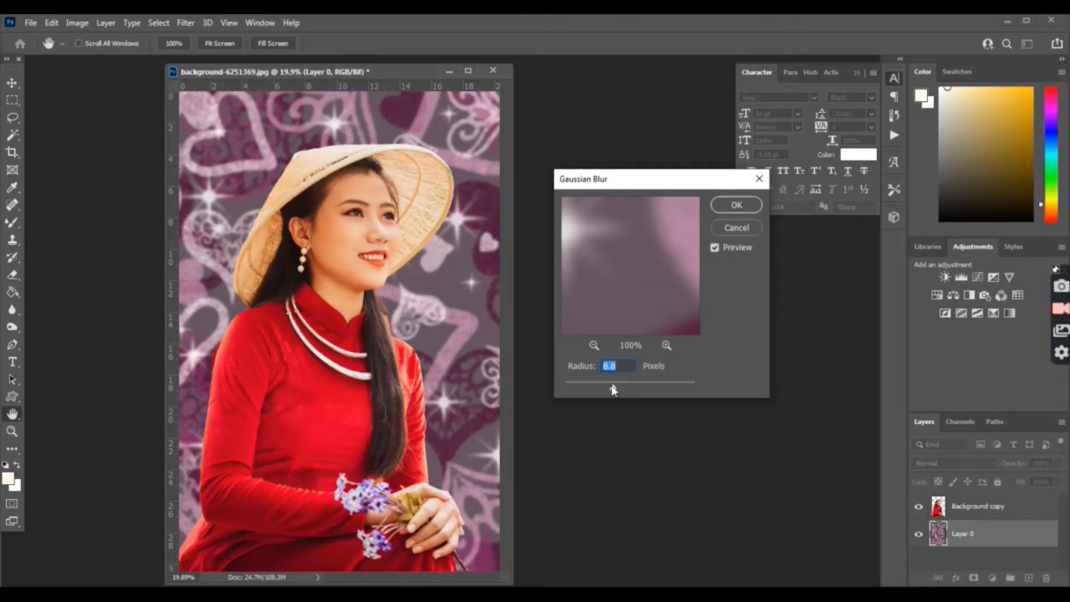
left_click_drag(570, 379, 595, 387)
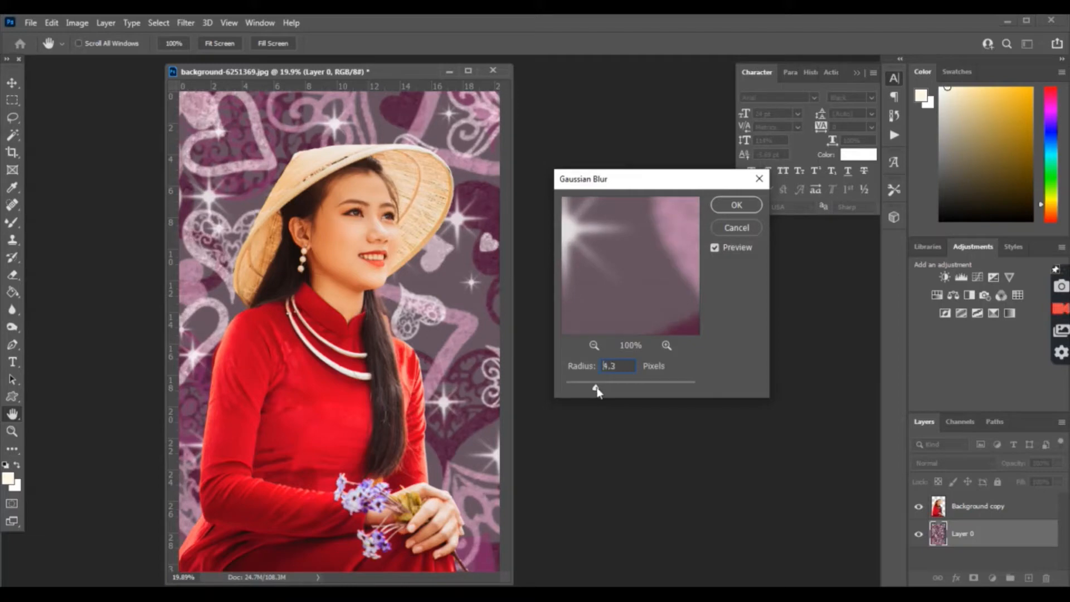
left_click(737, 205)
left_click_drag(332, 72, 342, 75)
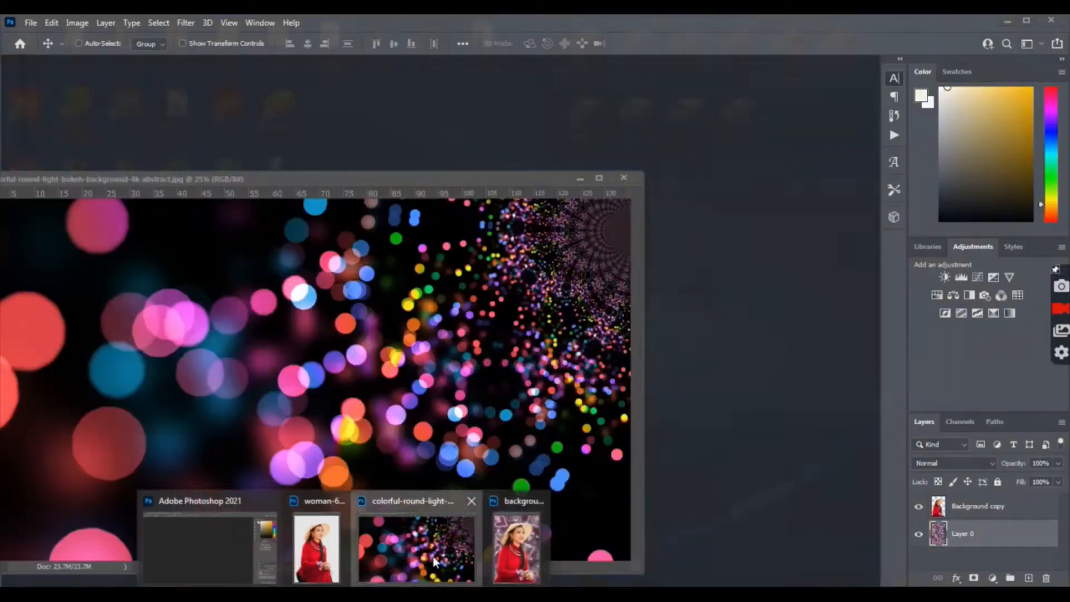
Step: Drop the bokeh lights image into the composite as a new layer and minimize its document
left_click(420, 545)
left_click_drag(402, 175, 483, 217)
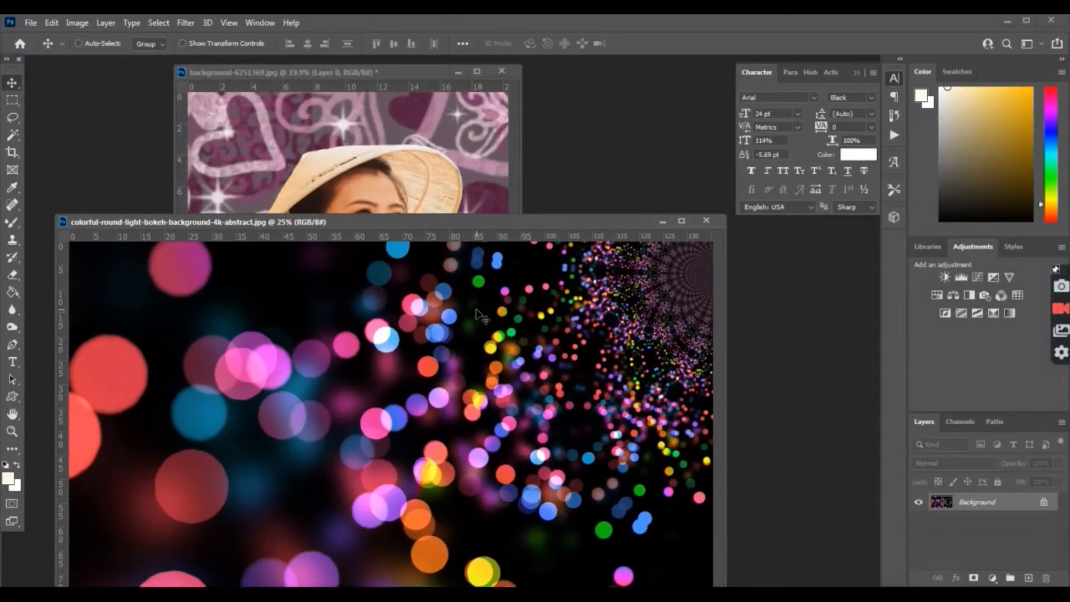
left_click_drag(390, 164, 390, 164)
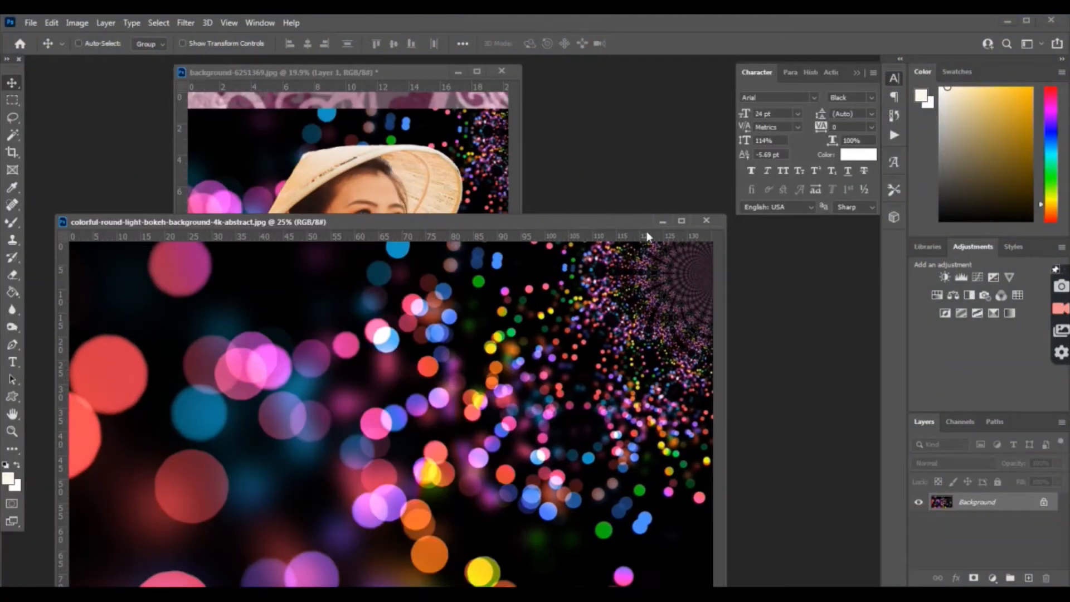
left_click(661, 222)
Step: Scale the bokeh Layer 1 to about 175% so it covers the whole canvas
key("ctrl+t")
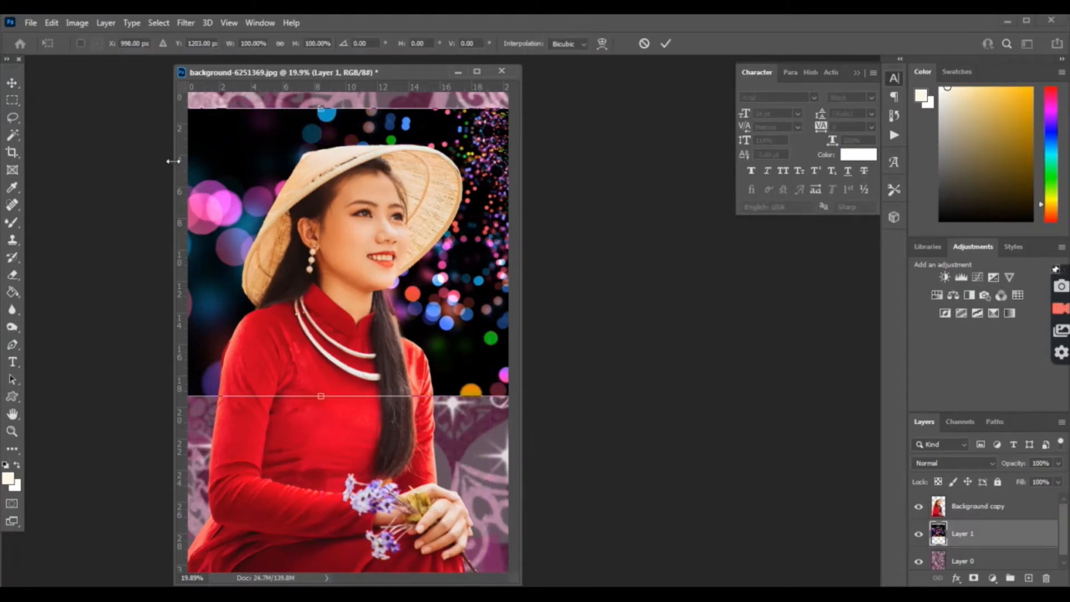
left_click_drag(174, 160, 77, 160)
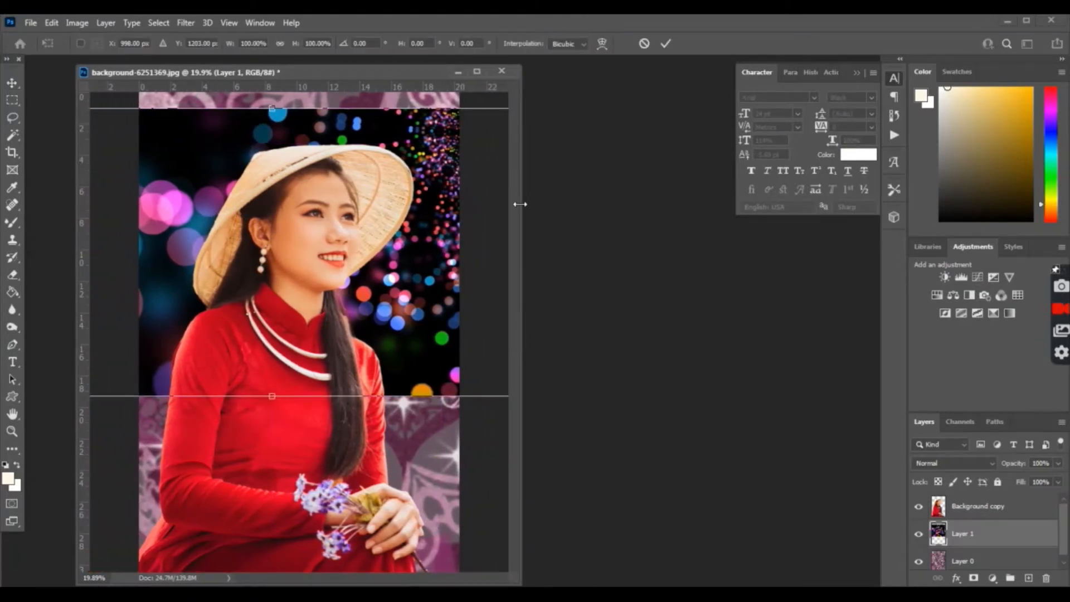
left_click_drag(520, 204, 724, 204)
left_click_drag(630, 107, 675, 71)
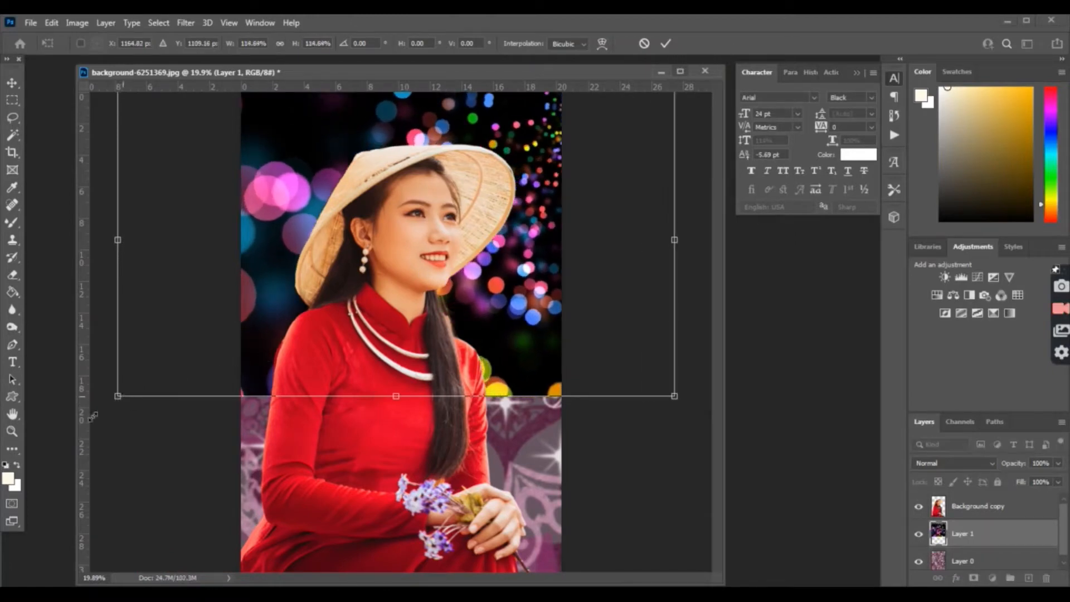
left_click_drag(93, 417, 90, 449)
left_click_drag(674, 453, 753, 582)
left_click_drag(507, 318, 355, 317)
left_click_drag(657, 526, 747, 585)
left_click_drag(599, 471, 569, 428)
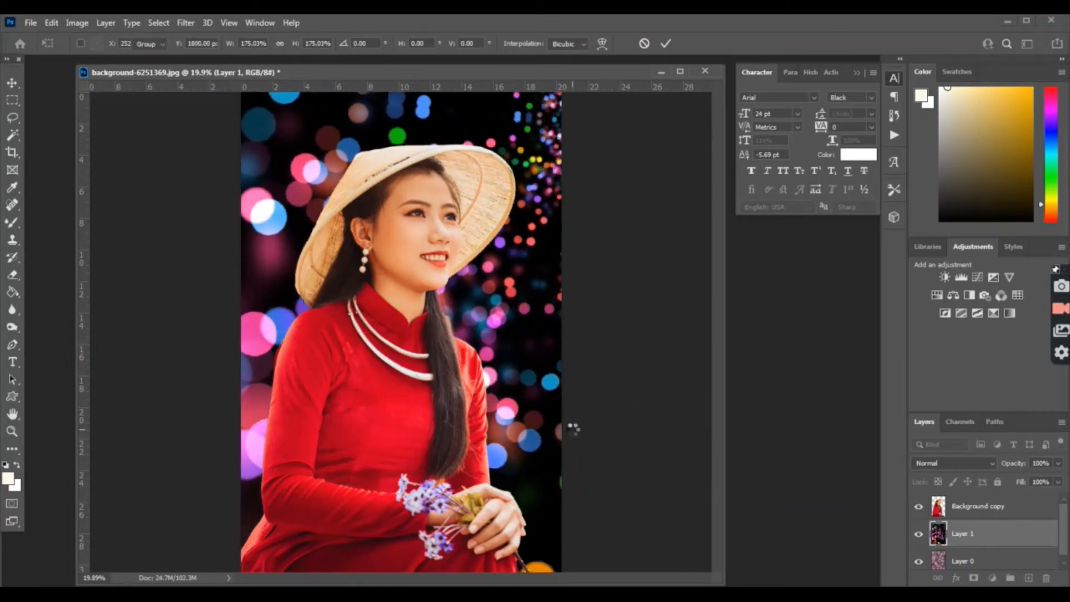
key("Return")
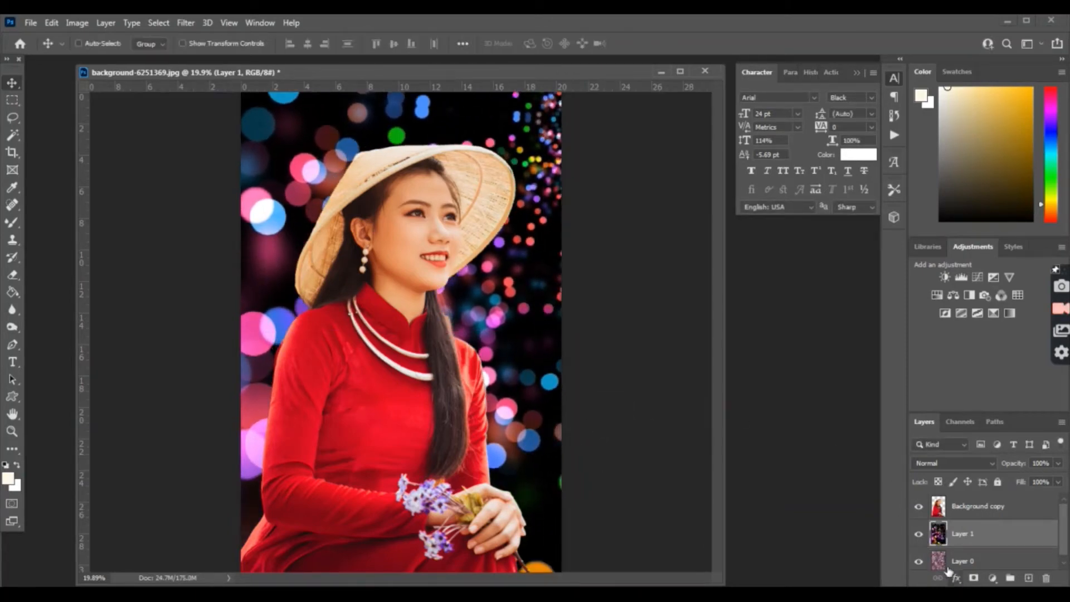
left_click(950, 464)
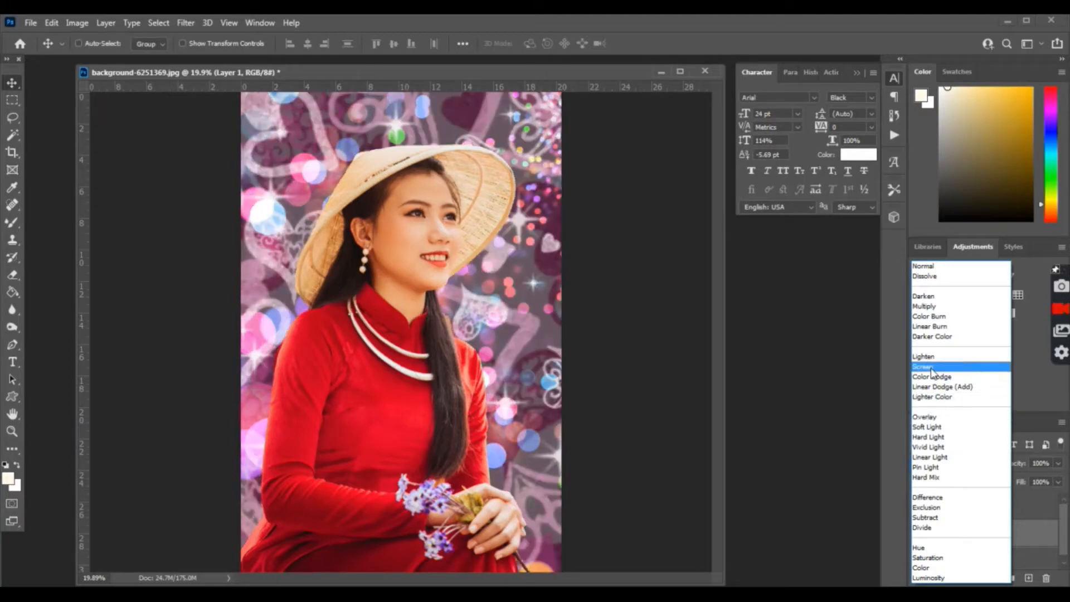
Step: Set Layer 1 to Overlay blending and make the Background copy layer active
left_click(932, 419)
right_click(381, 377)
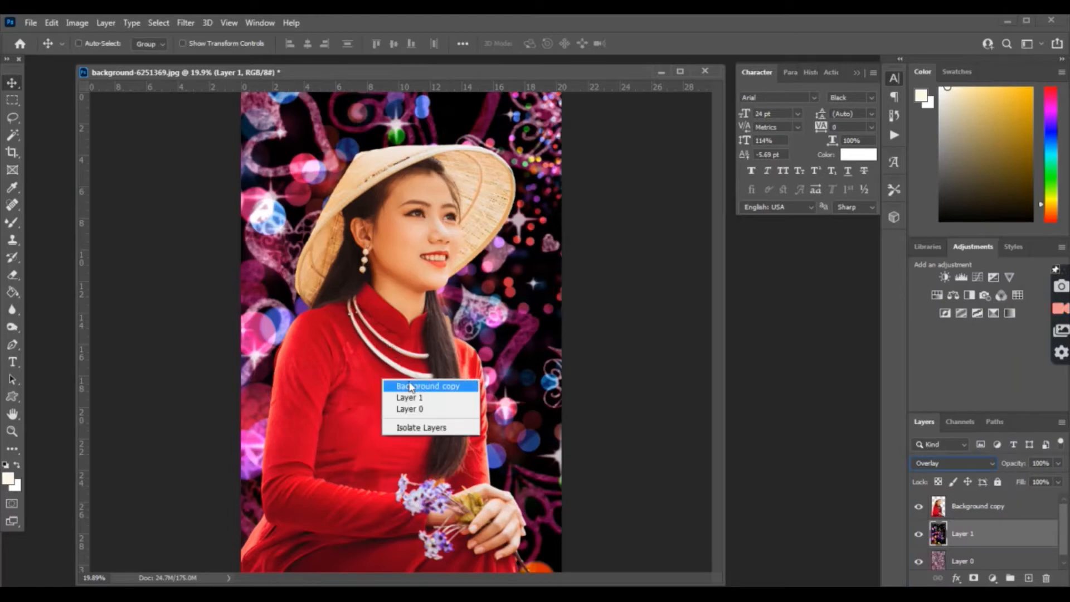
left_click(416, 383)
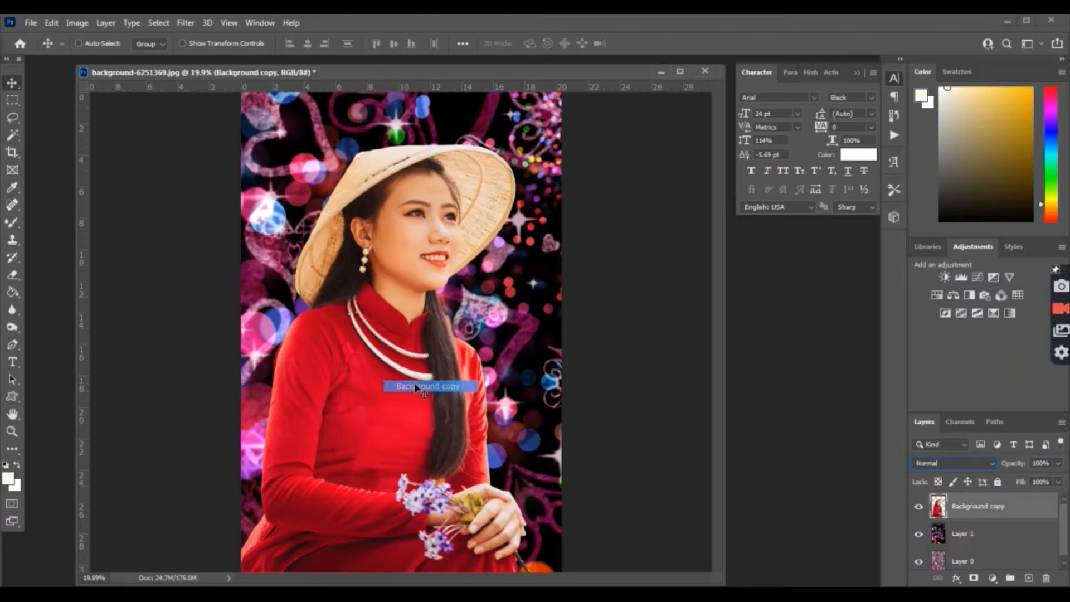
right_click(417, 249)
left_click(445, 257)
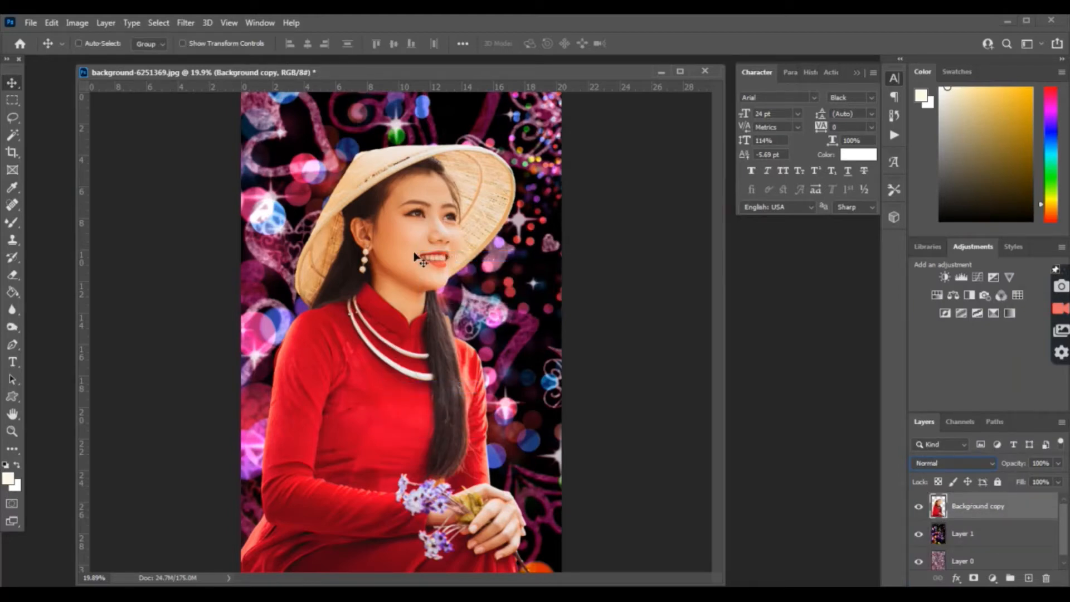
Step: Apply Levels to the woman's layer with white input 246 and midtones about 0.67
key("ctrl+l")
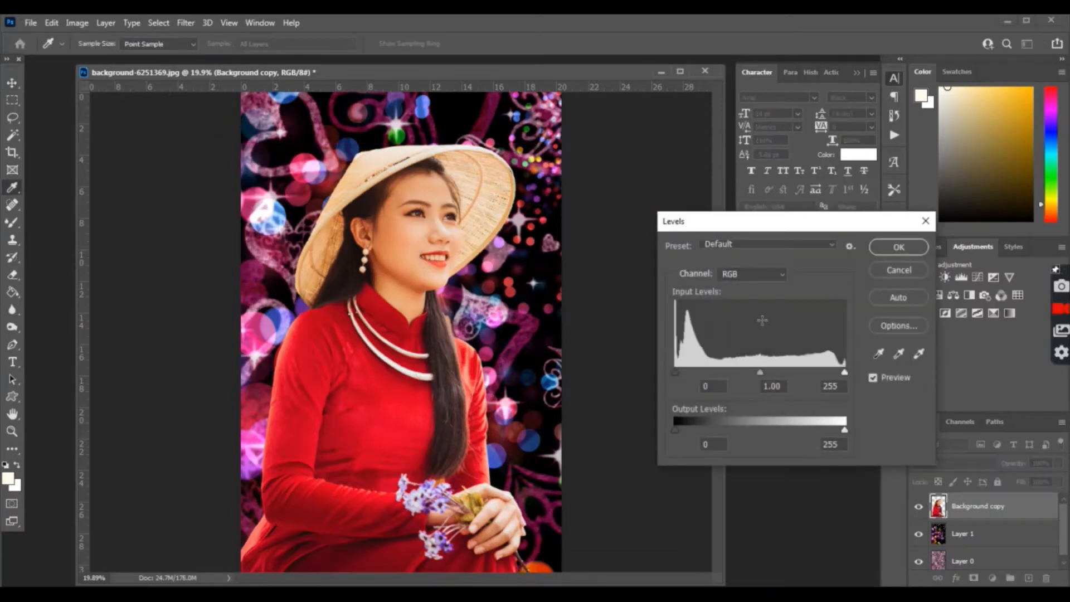
mouse_move(761, 373)
left_mouse_down()
mouse_move(747, 373)
mouse_move(771, 372)
left_mouse_up()
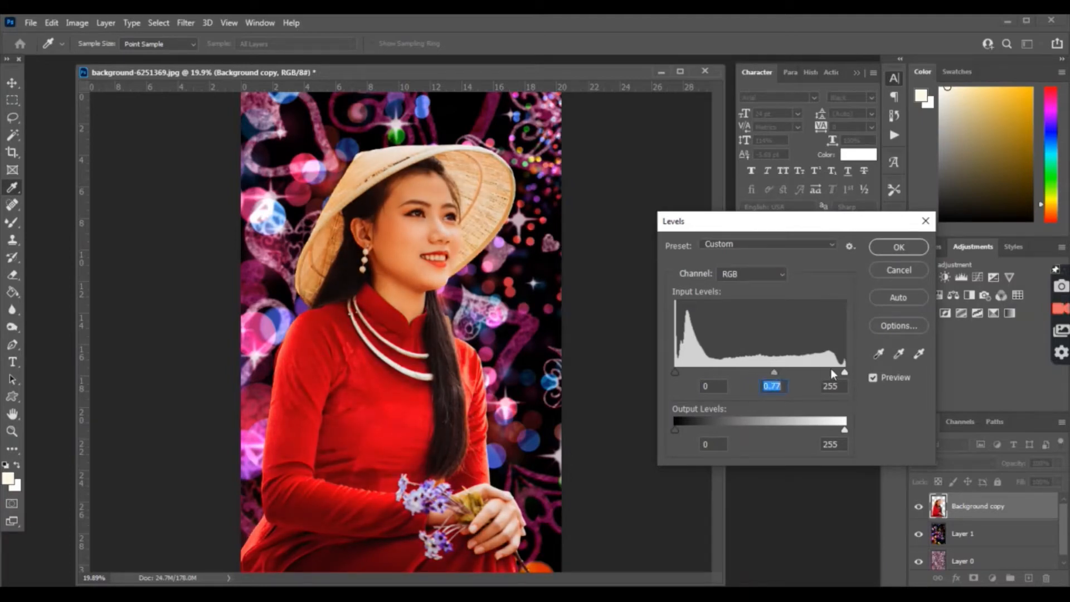
left_click_drag(843, 372, 838, 373)
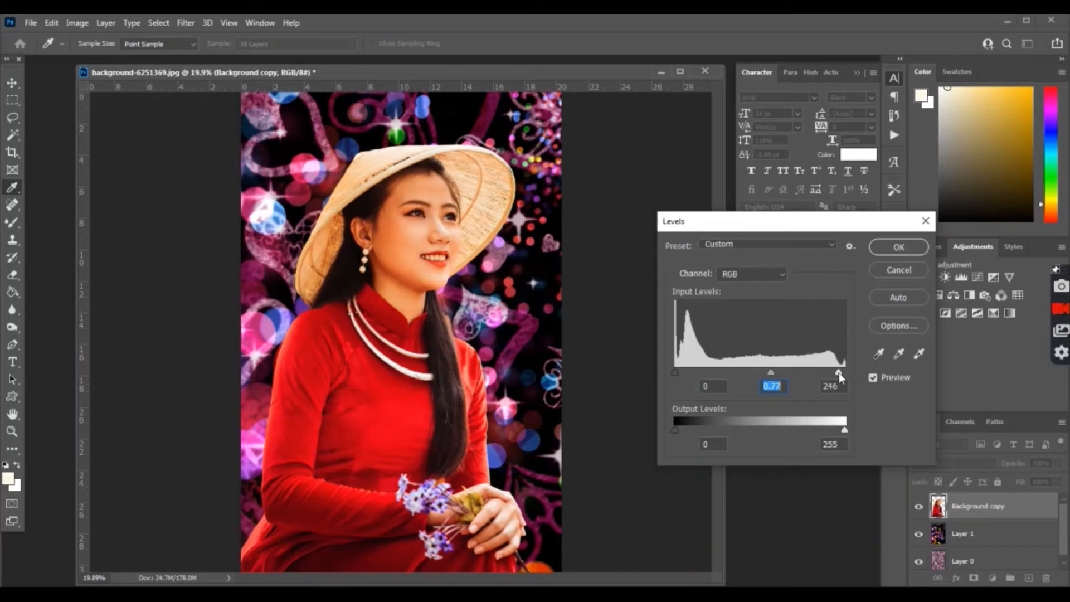
left_click_drag(771, 374, 780, 377)
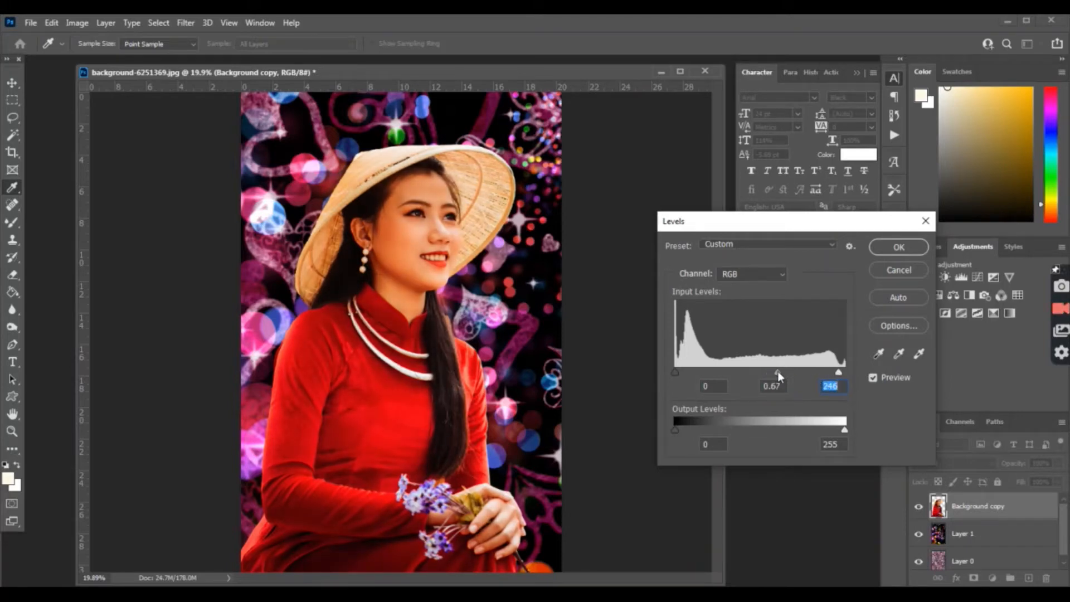
left_click(777, 372)
left_click(896, 247)
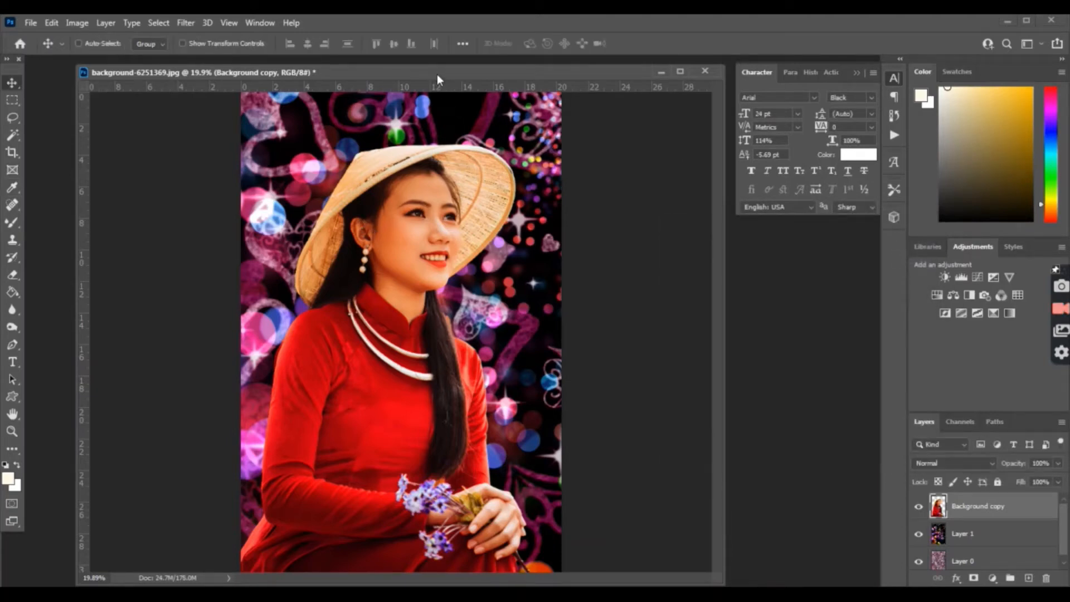
left_click_drag(437, 74, 453, 75)
Step: Keep Background copy active and zoom in to inspect the woman's face, ending at 33.3%
right_click(394, 168)
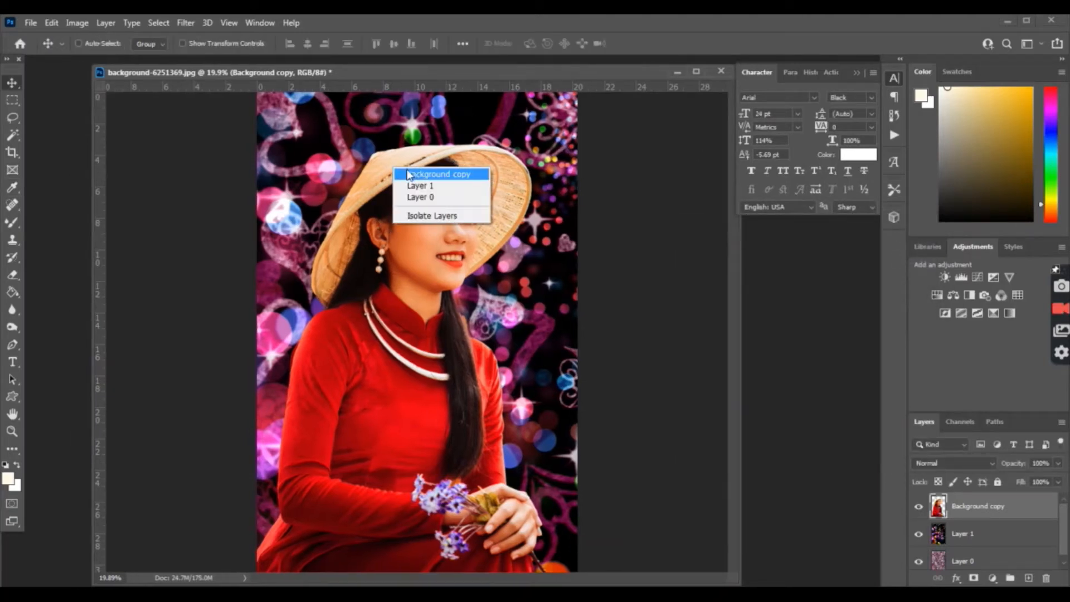
left_click(408, 174)
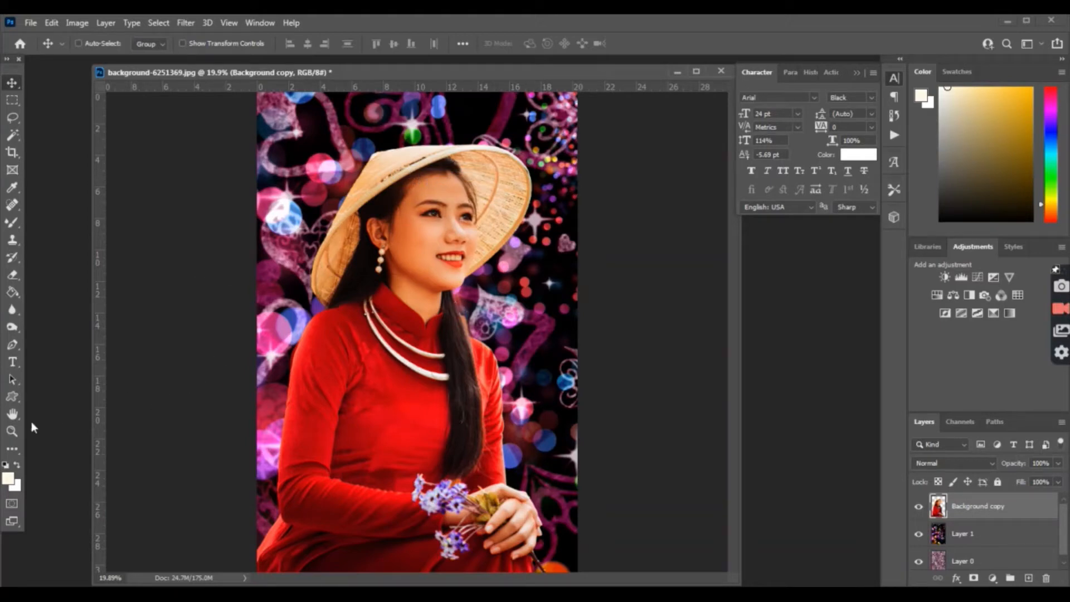
left_click(12, 431)
left_click(407, 44)
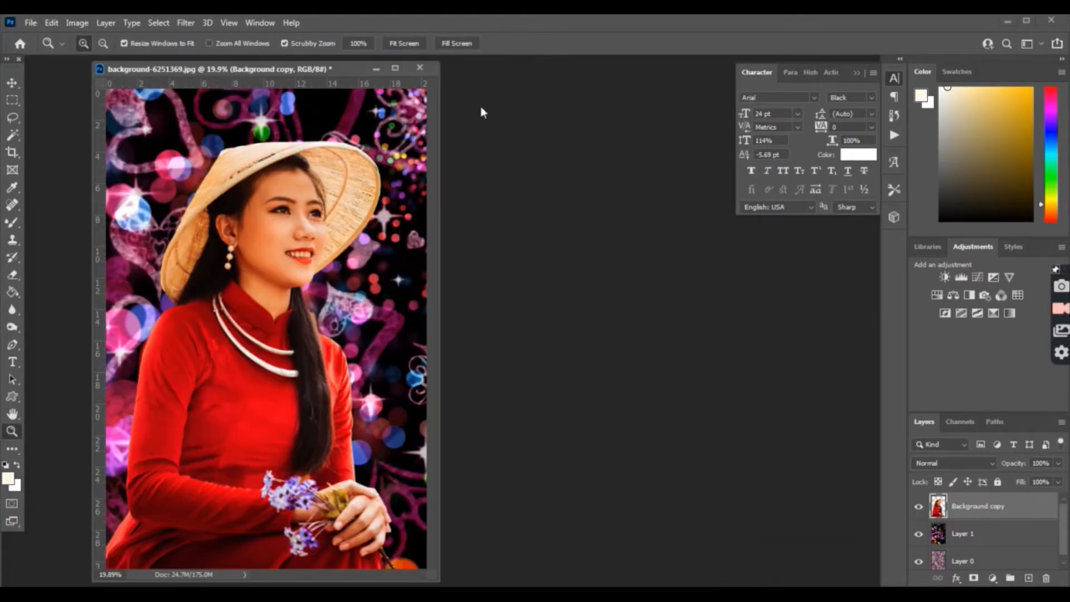
left_click_drag(320, 72, 417, 69)
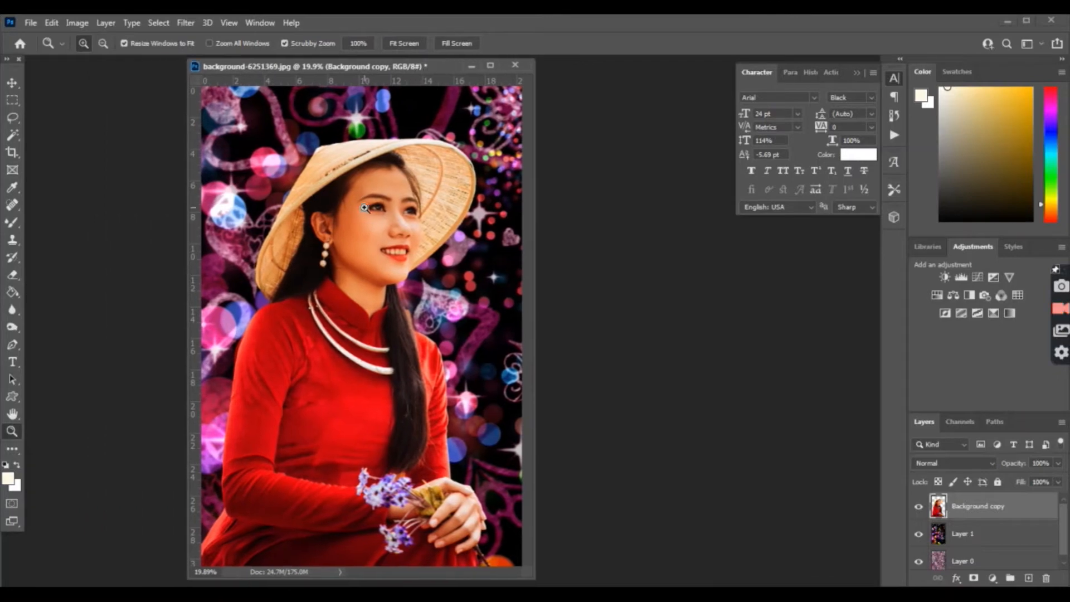
left_click(384, 207)
left_click(449, 261)
left_click(449, 261)
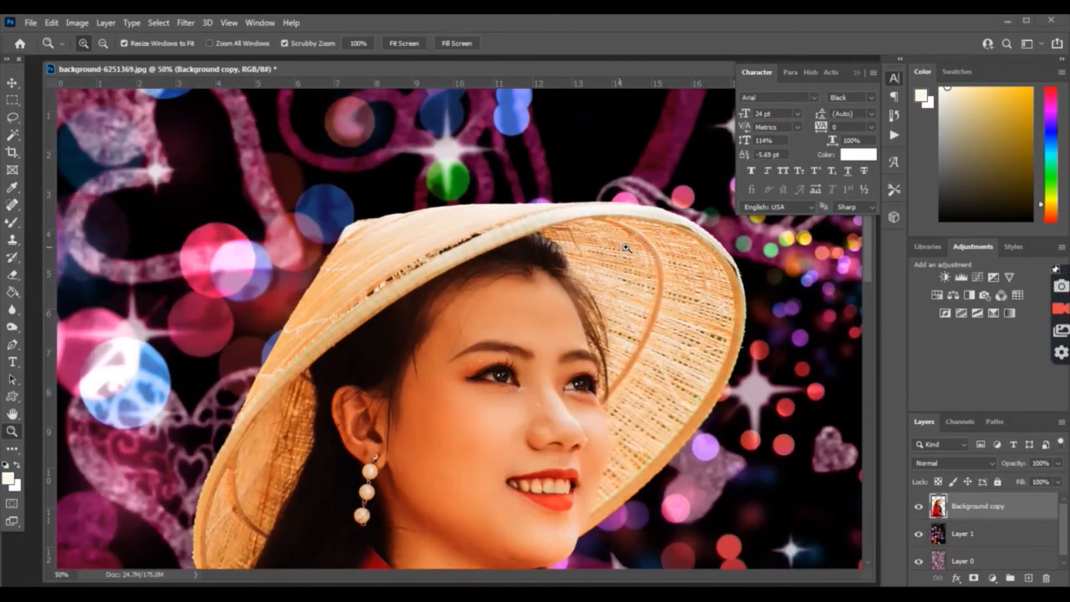
left_click(409, 46)
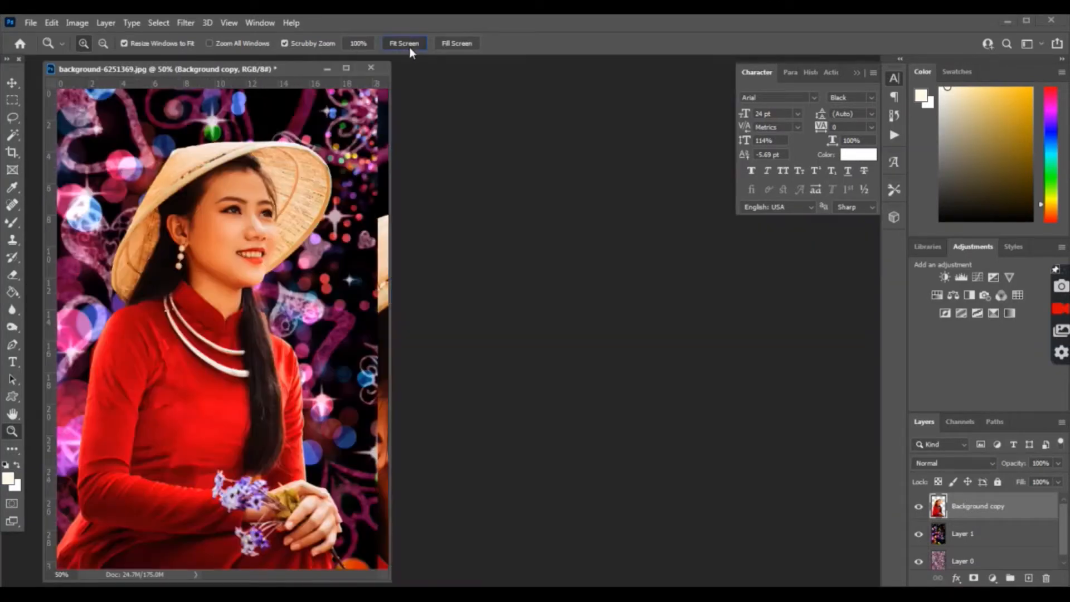
left_click_drag(288, 72, 435, 80)
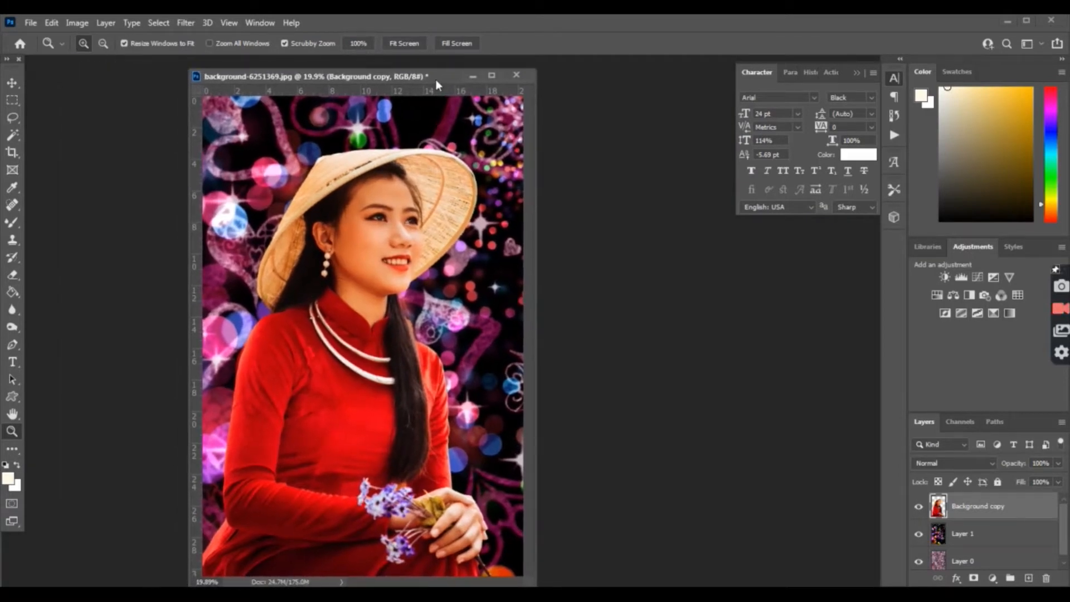
left_click(366, 189)
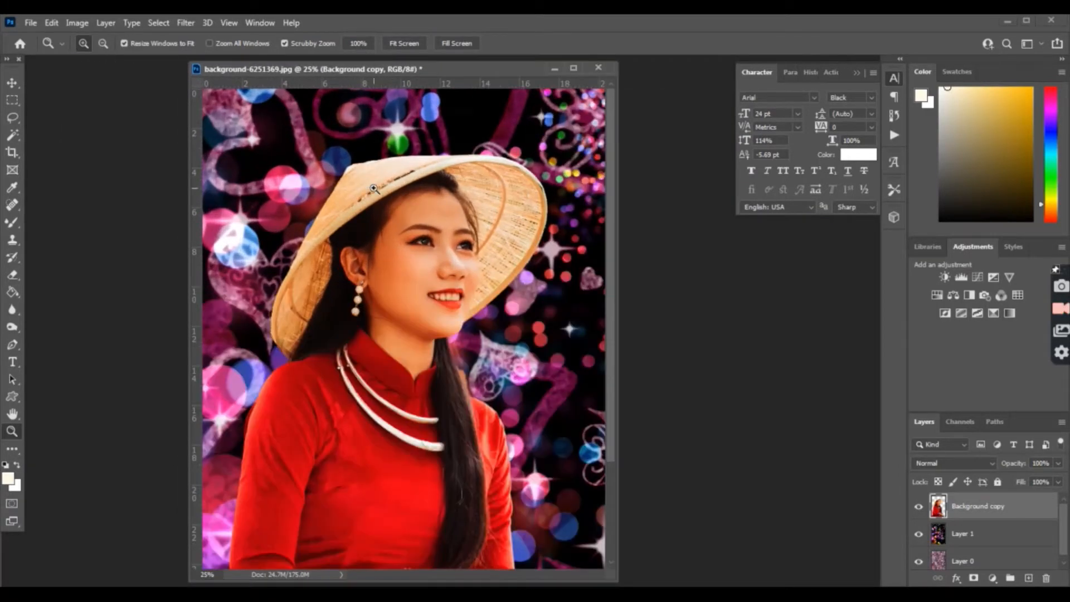
left_click(366, 189)
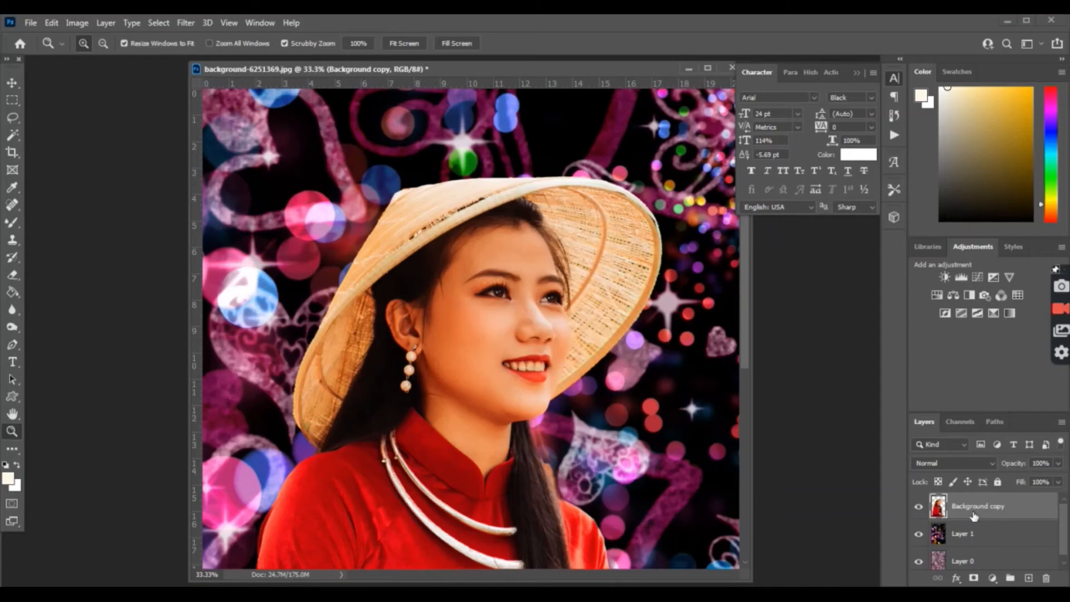
Step: Add a new empty layer above Background copy and name it colors
left_click(1029, 578)
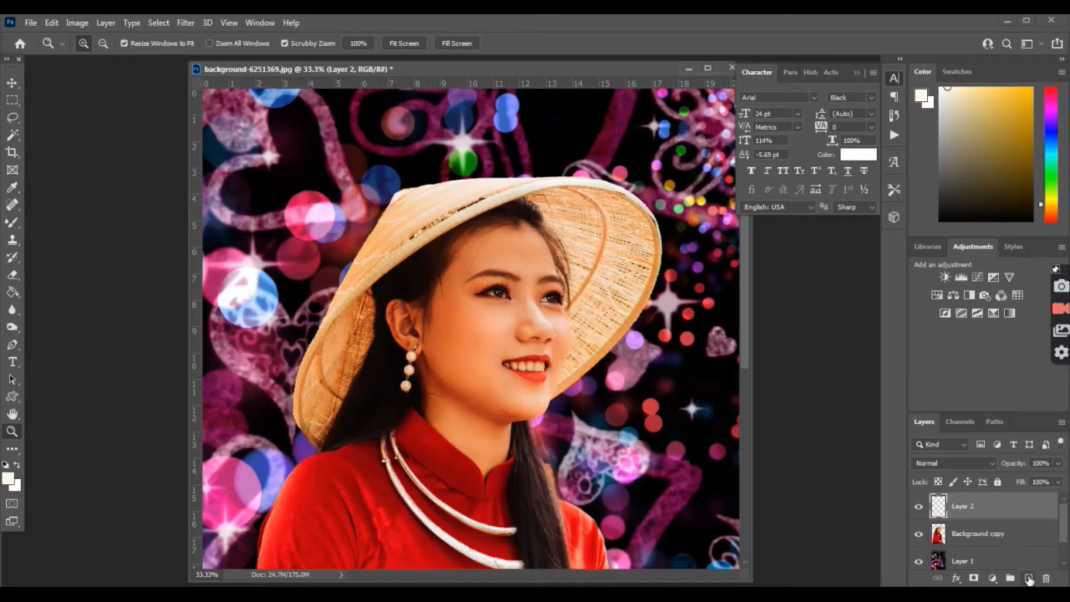
double_click(962, 507)
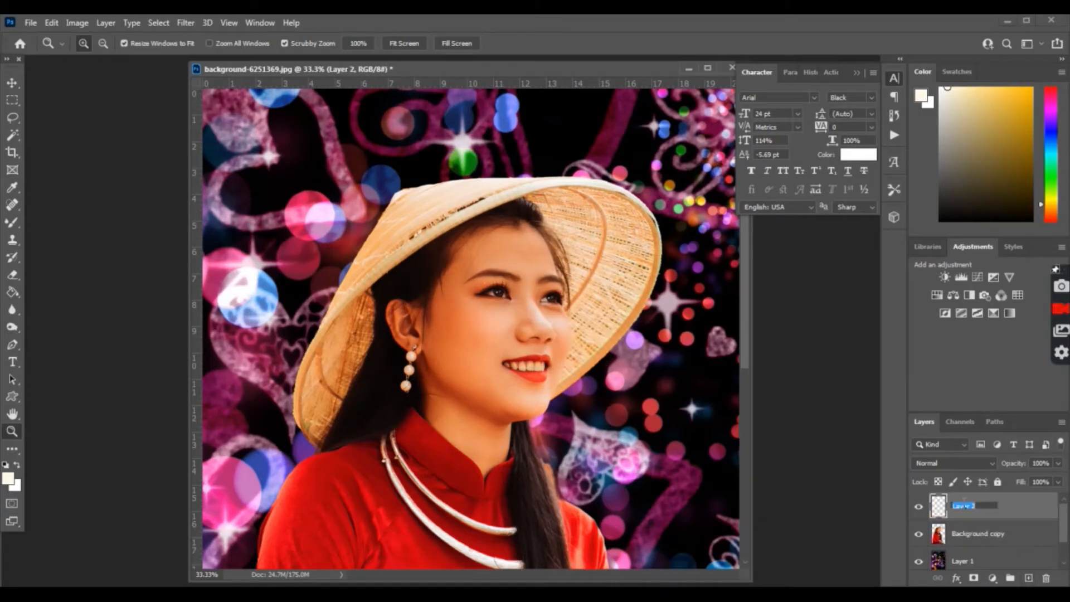
type("colors")
Step: Confirm the colors layer name, sample a dark blue from the bokeh, and pick the Soft Round brush
key("Return")
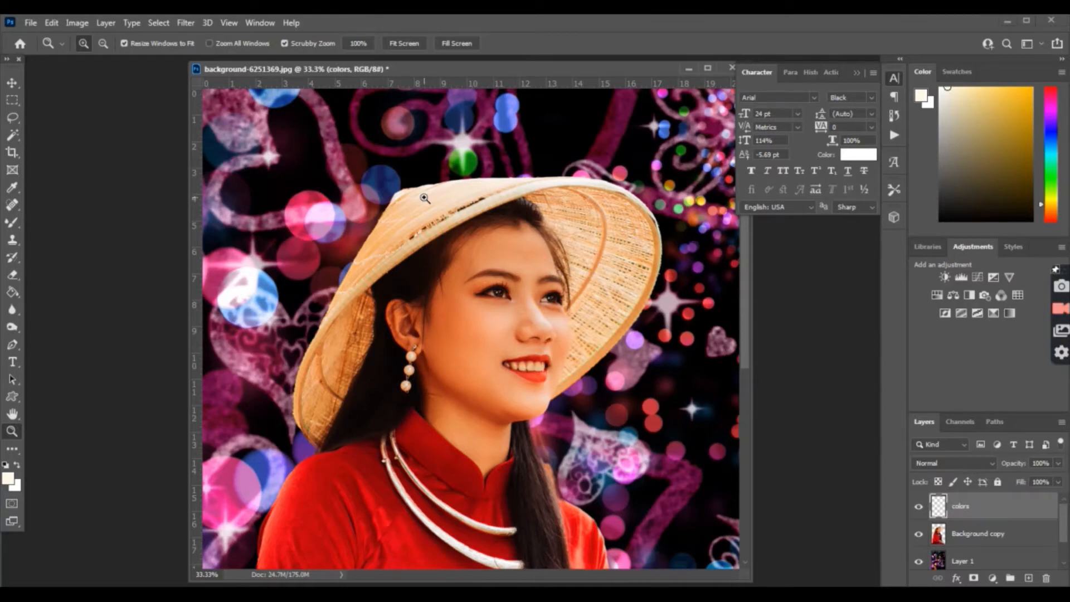
key("i")
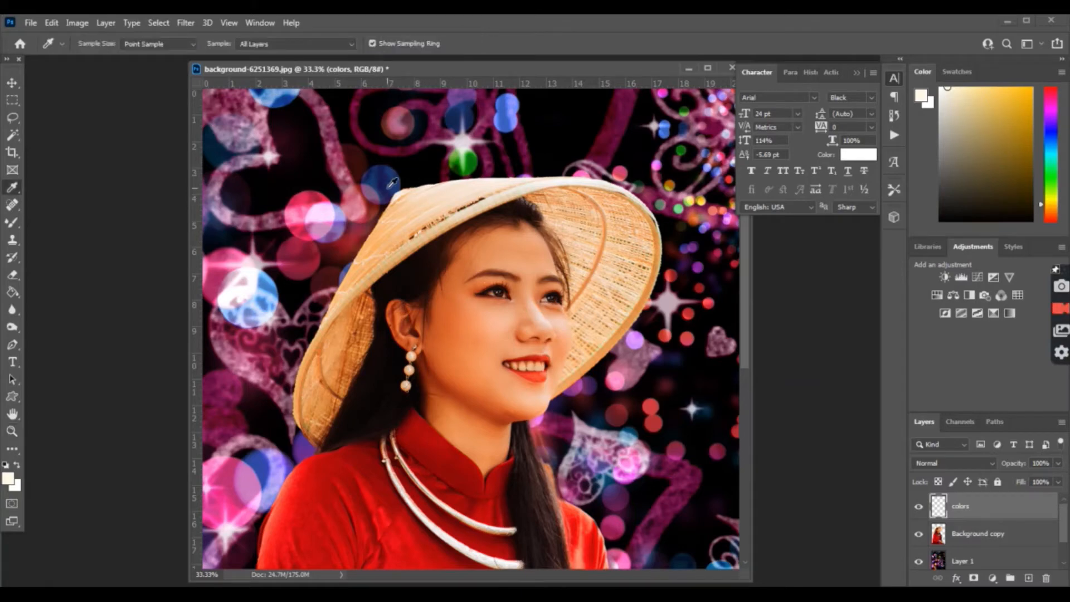
left_click(387, 187)
key("b")
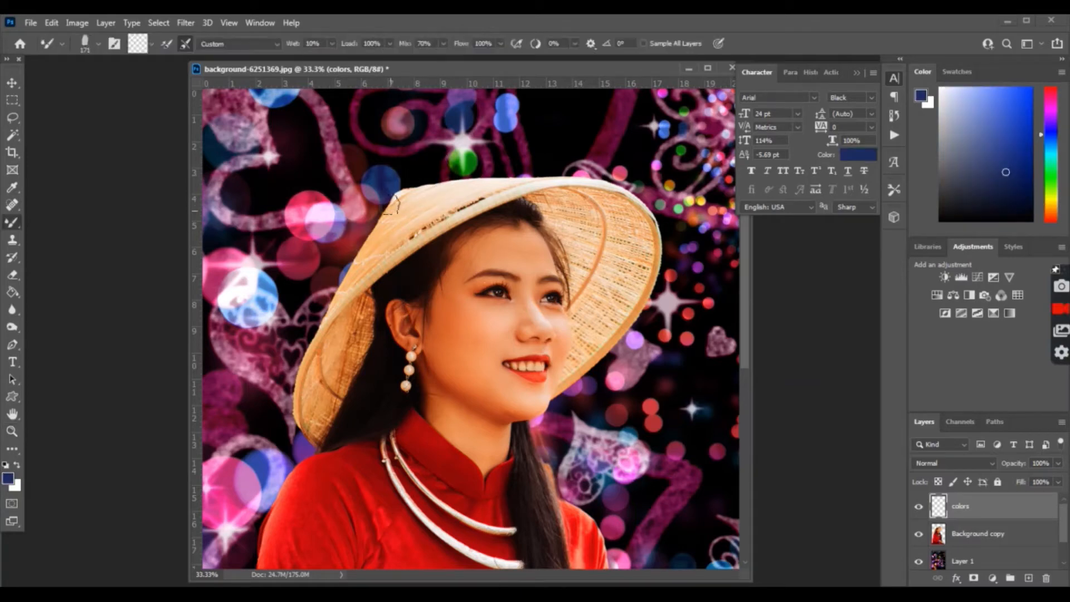
right_click(392, 204)
scroll(470, 397, "down", 2)
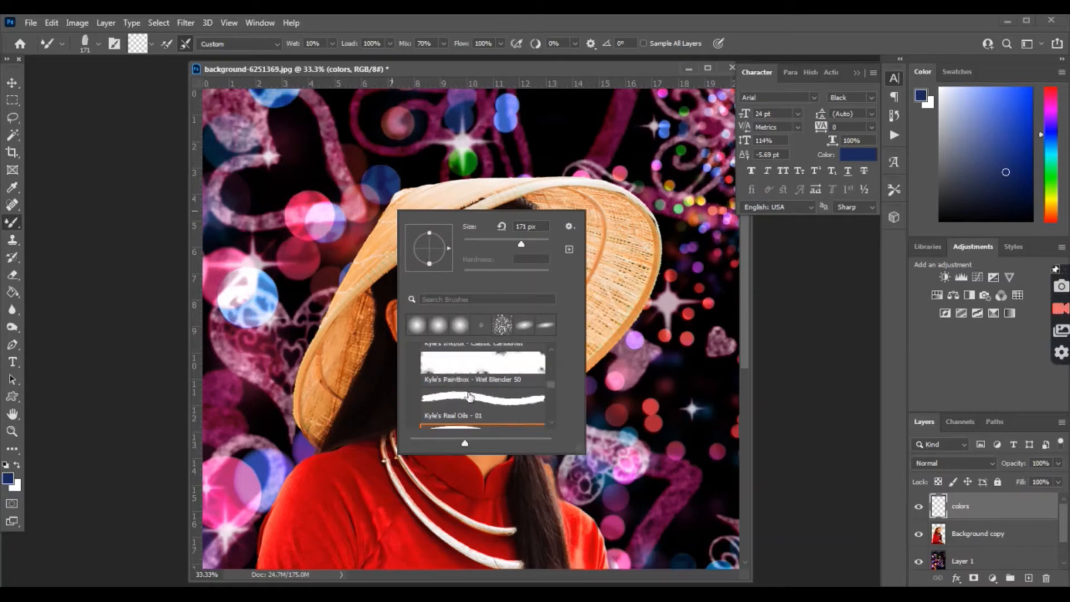
scroll(470, 397, "up", 2)
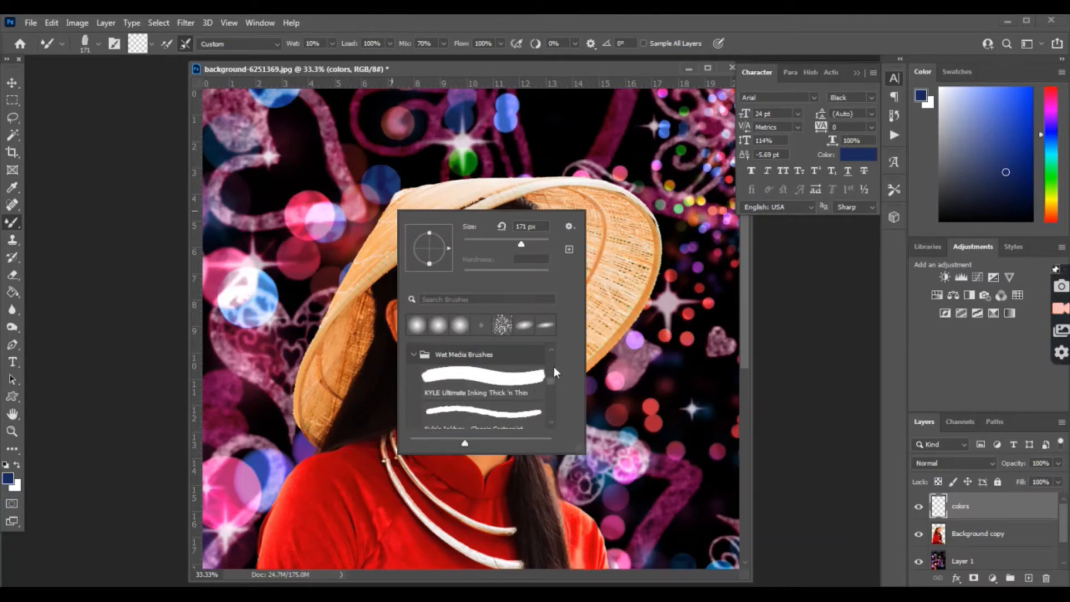
scroll(550, 366, "up", 5)
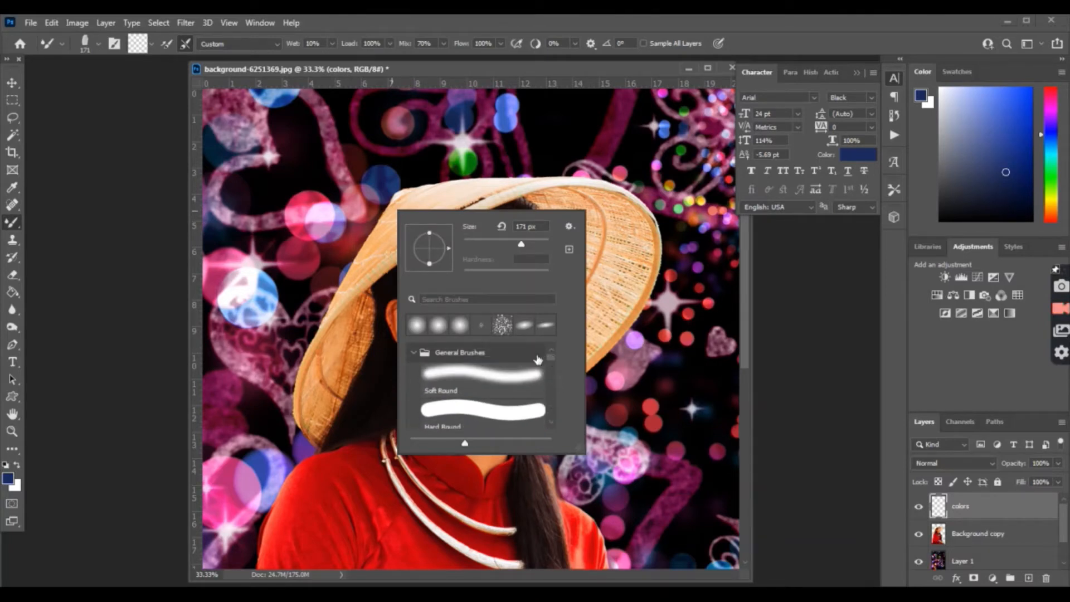
left_click(486, 379)
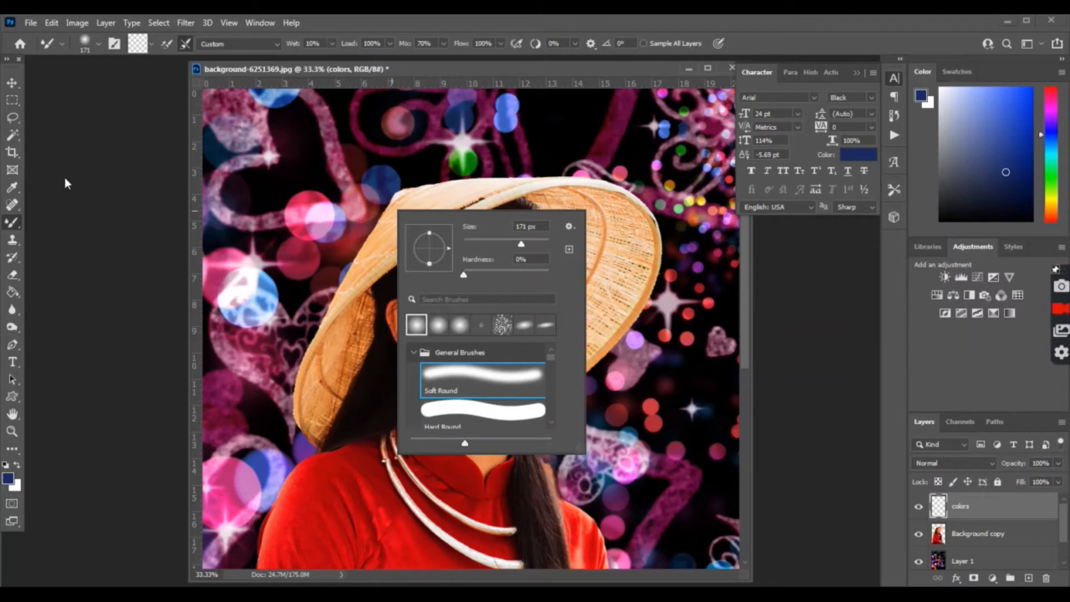
right_click(13, 224)
left_click(55, 222)
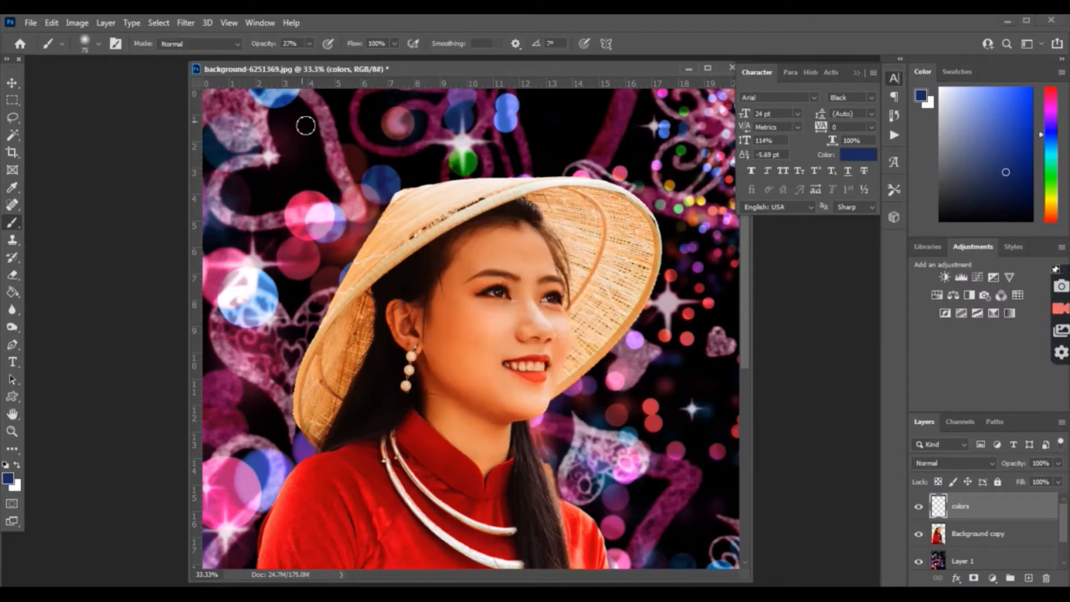
Step: Set brush opacity to 52% and enlarge the soft round tip to 275 px
left_click(310, 44)
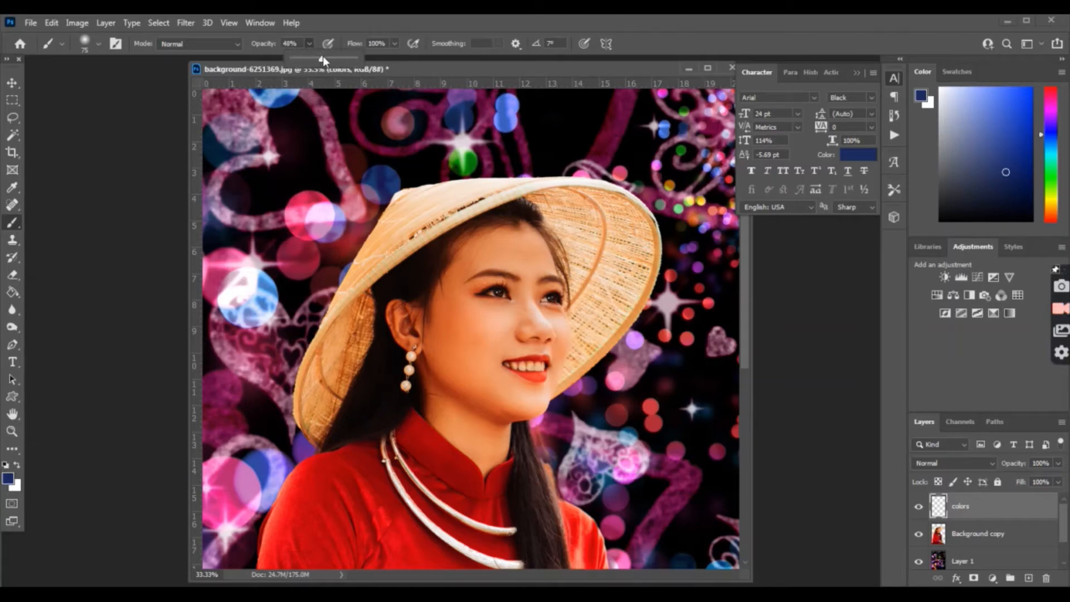
left_click_drag(323, 55, 325, 56)
right_click(417, 220)
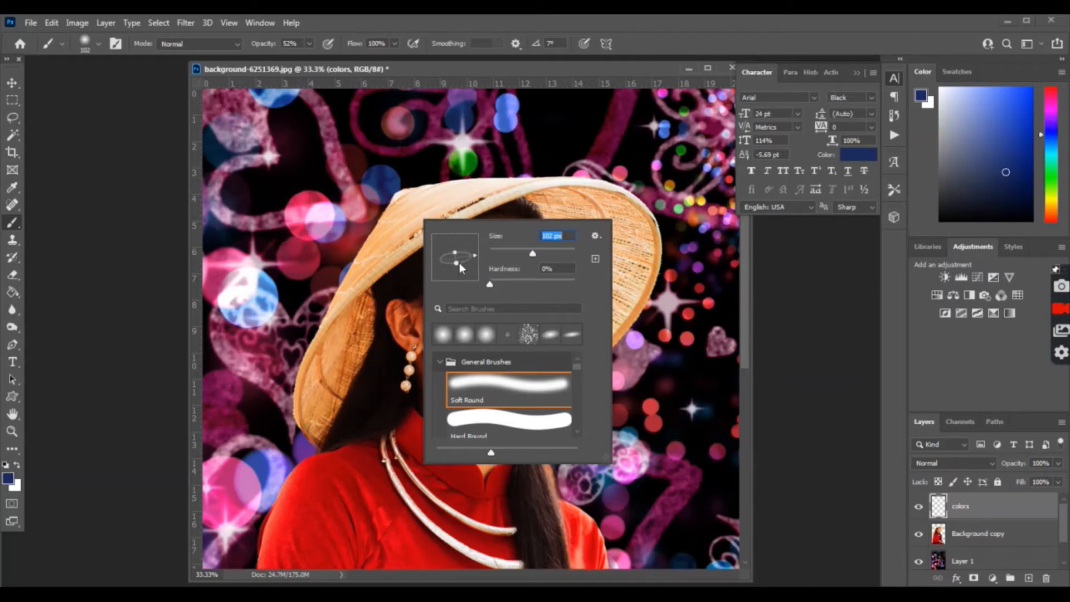
left_click_drag(459, 262, 474, 243)
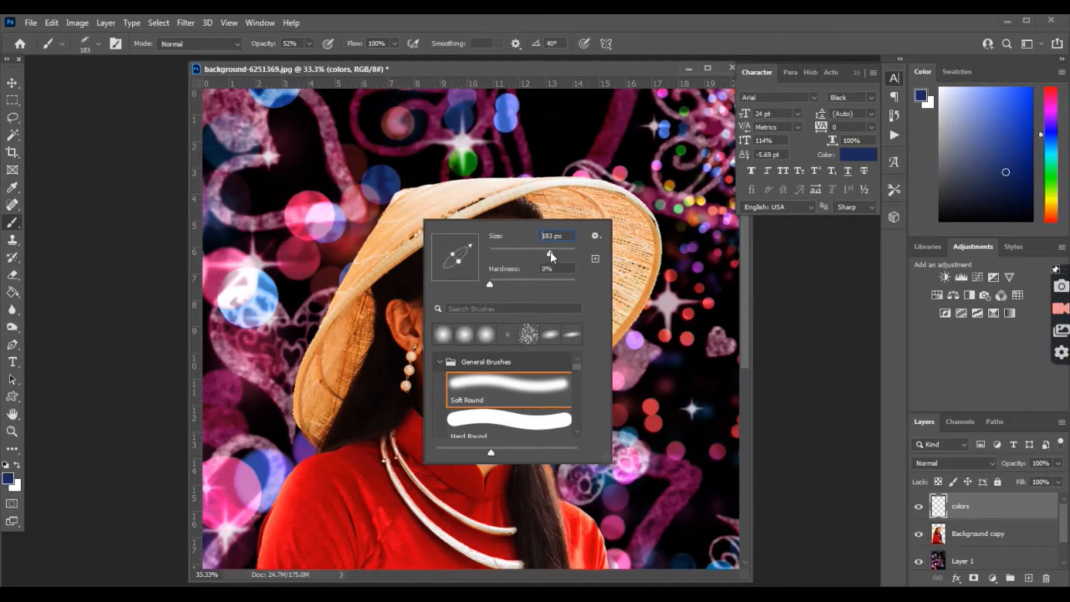
left_click_drag(554, 252, 557, 252)
left_click(309, 44)
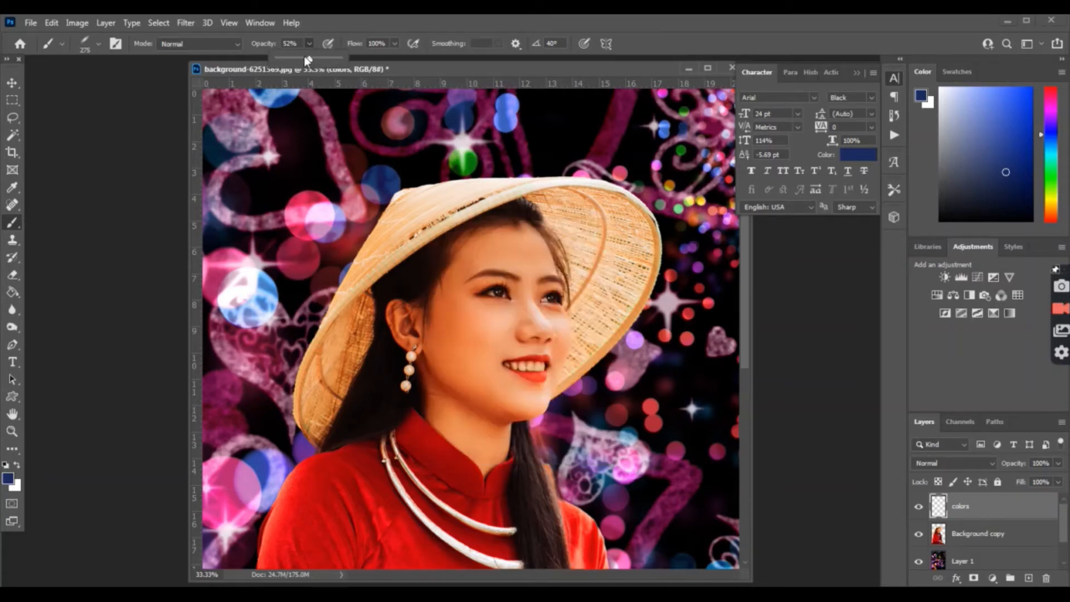
Step: Lower brush opacity to about 21% and paint a faint stroke along the hat edge, sampling crimson and blue
left_click_drag(306, 60, 289, 59)
mouse_move(376, 206)
left_mouse_down()
mouse_move(389, 210)
mouse_move(358, 226)
mouse_move(312, 298)
mouse_move(303, 274)
left_mouse_up()
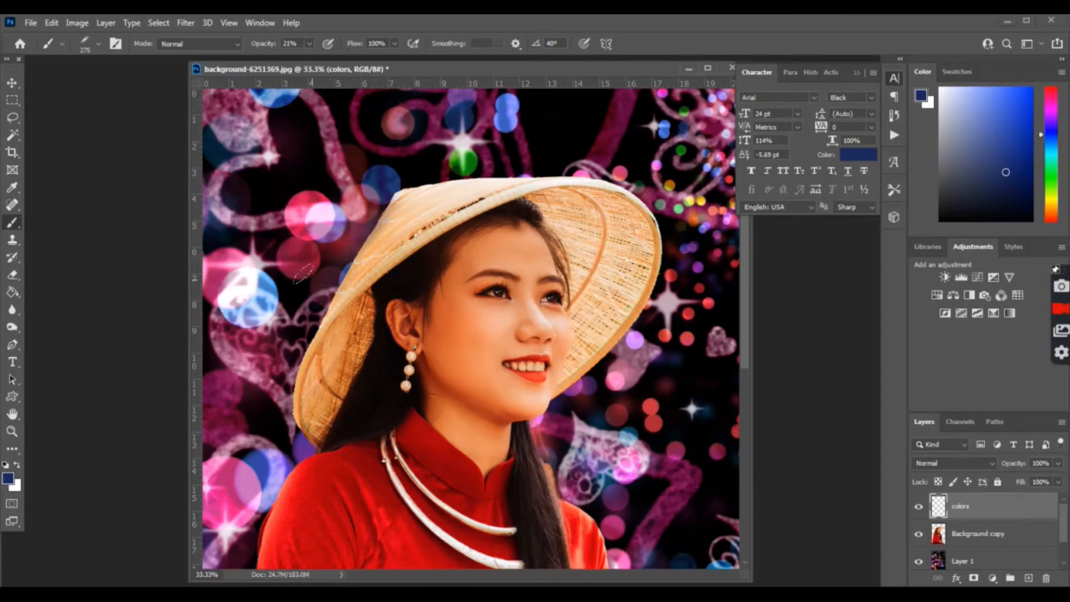
left_click(334, 256, "alt")
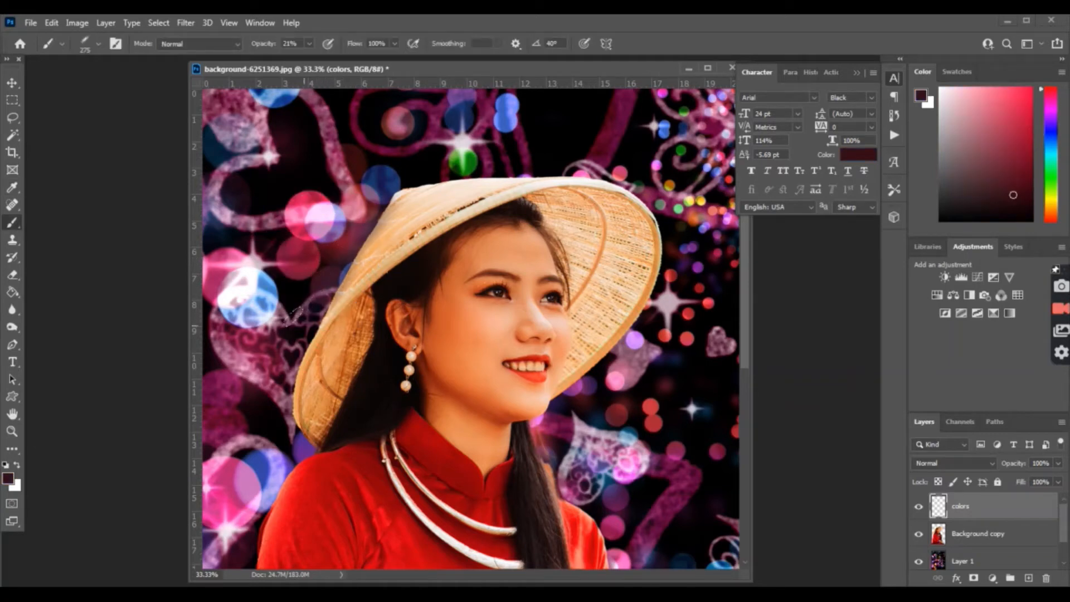
key("i")
left_click(295, 263)
key("b")
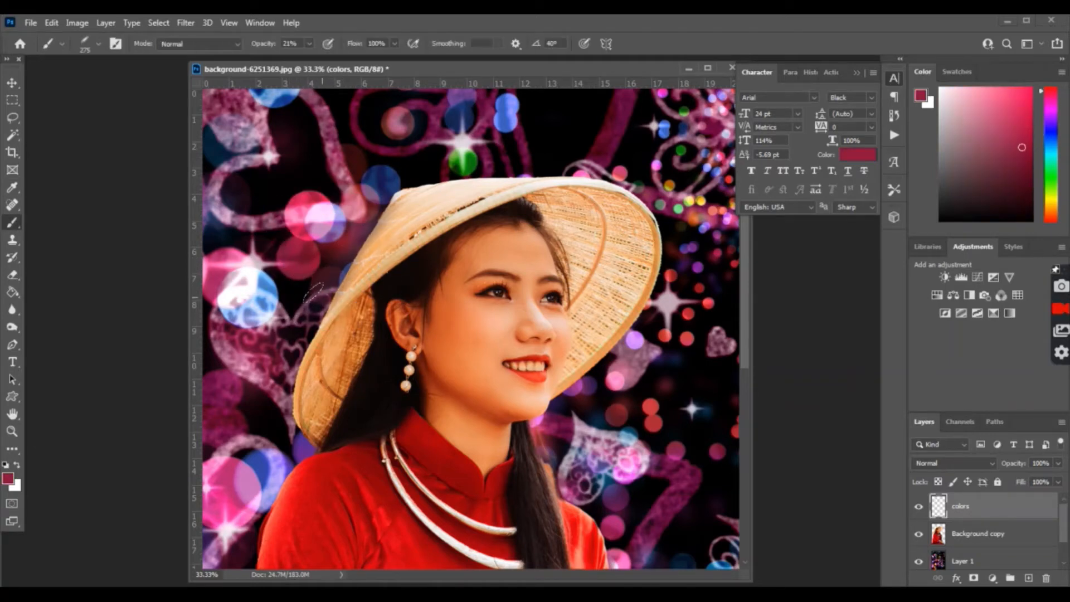
left_click(261, 288, "alt")
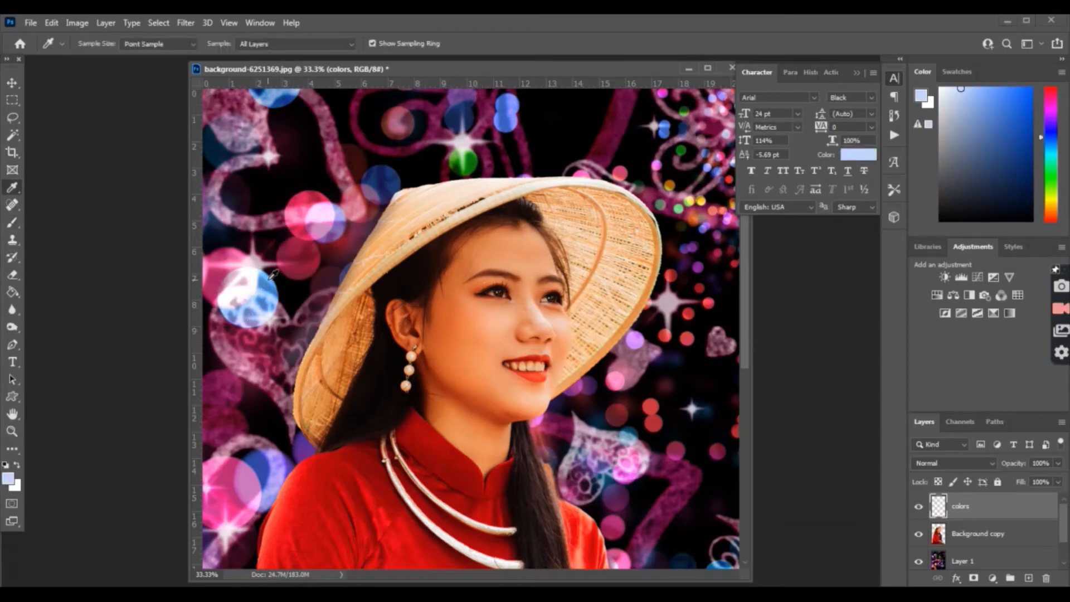
left_click(270, 280, "alt")
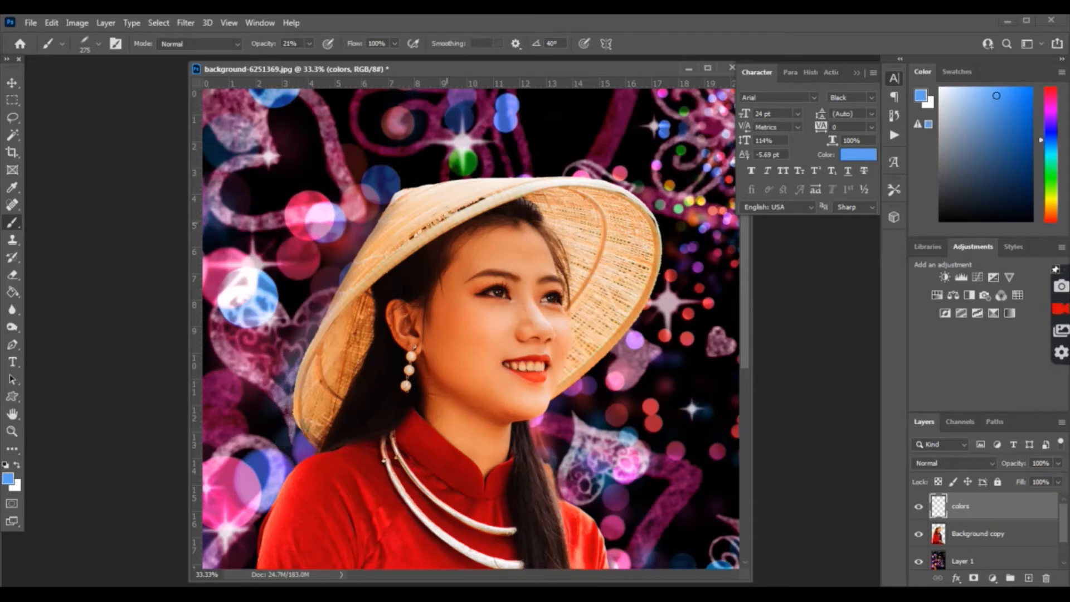
Step: Sample near-black, maroon, pink-red and burgundy colours from the dark background above the hat
left_click(487, 152, "alt")
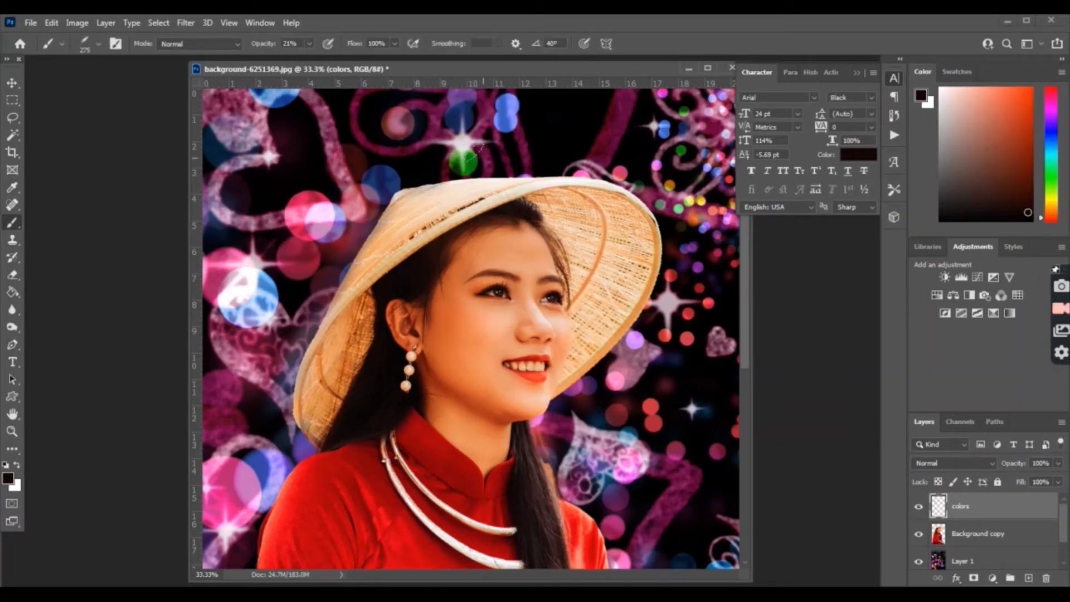
key("i")
left_click(483, 161)
key("b")
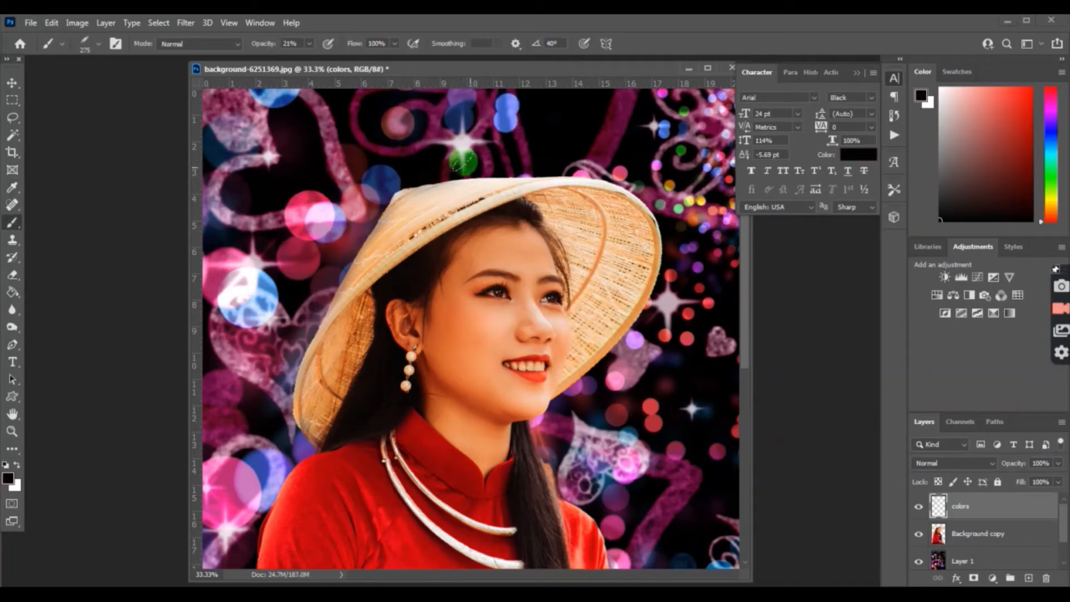
key("i")
left_click(497, 157)
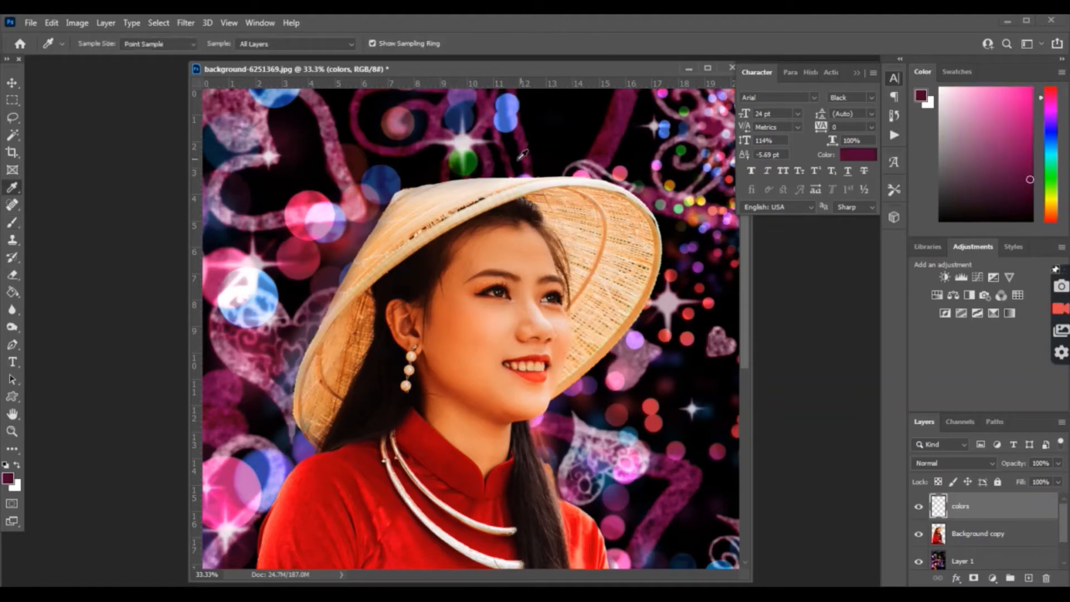
key("b")
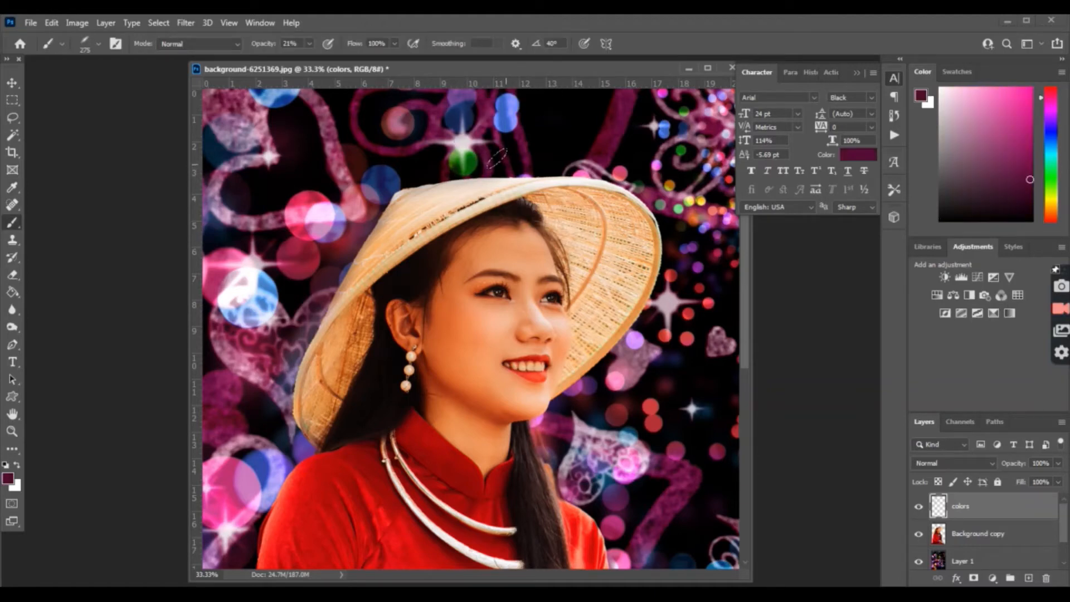
key("i")
left_click(579, 153)
key("b")
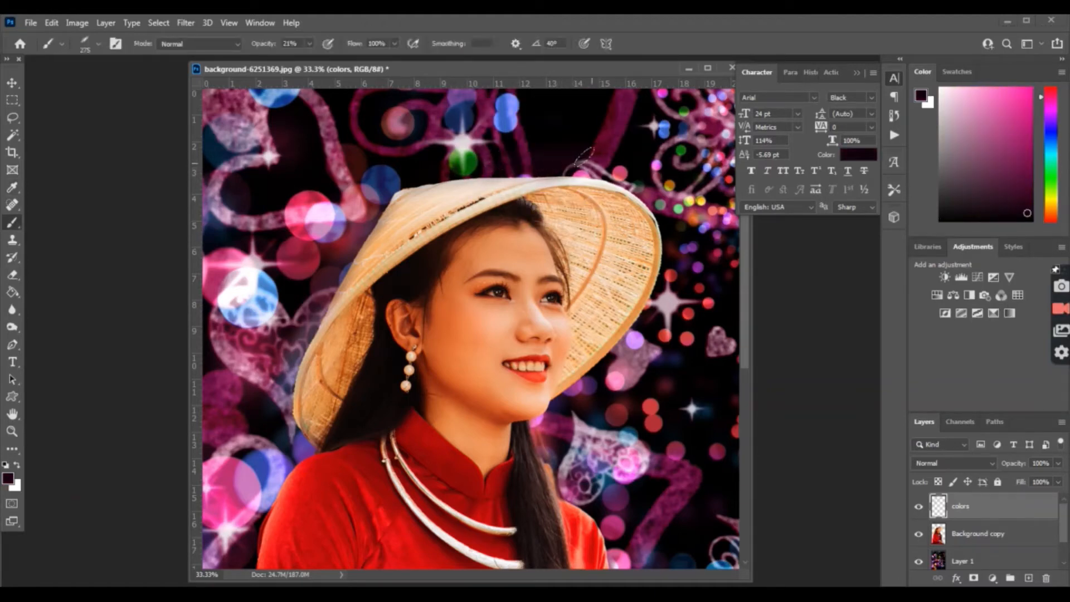
left_click(628, 162, "alt")
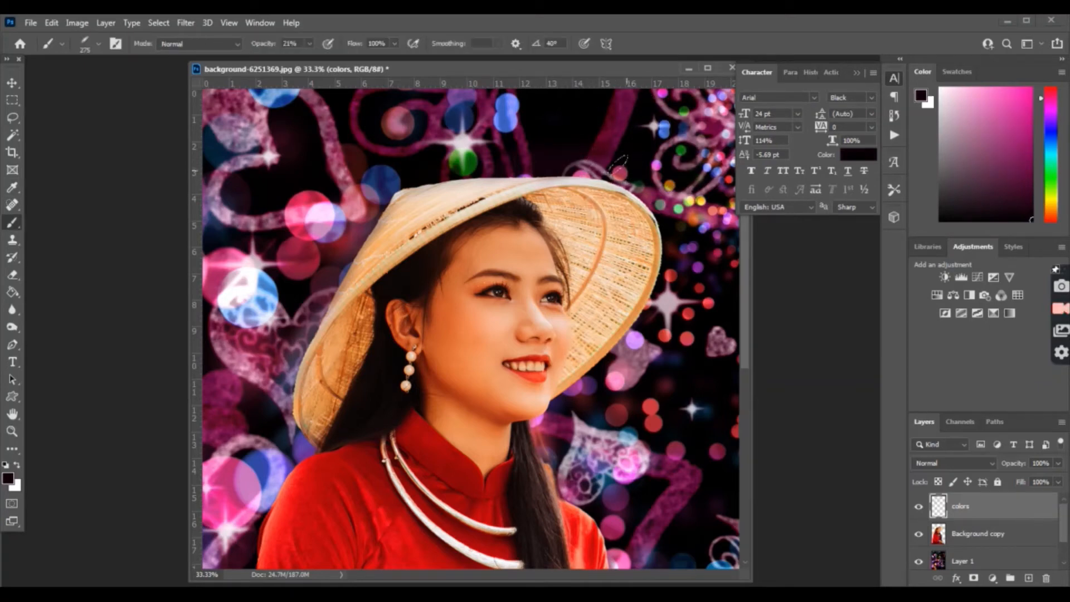
key("i")
left_click(628, 166)
key("b")
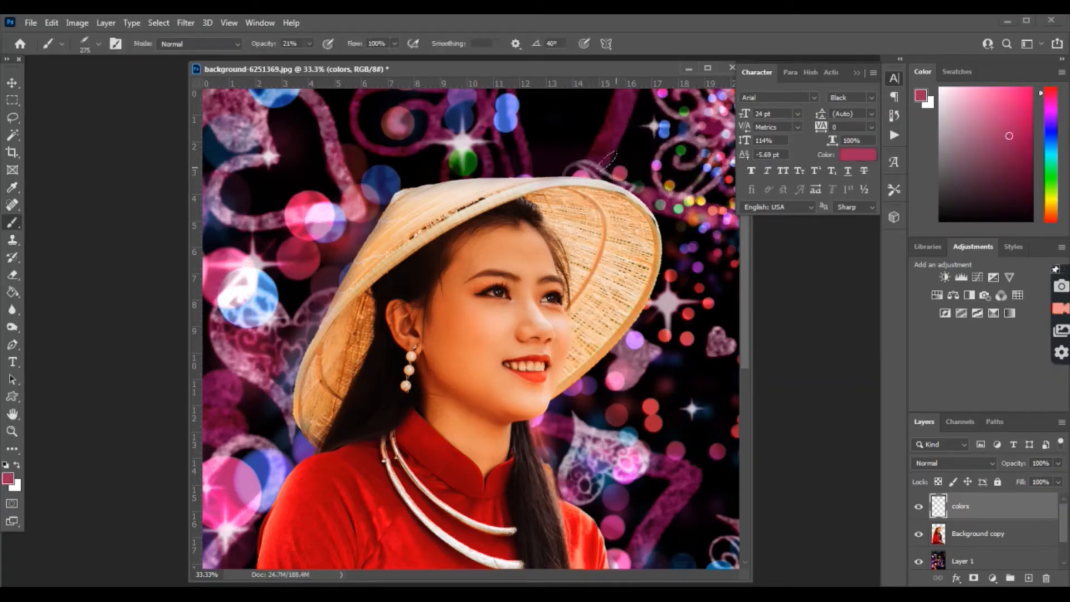
left_click(645, 187, "alt")
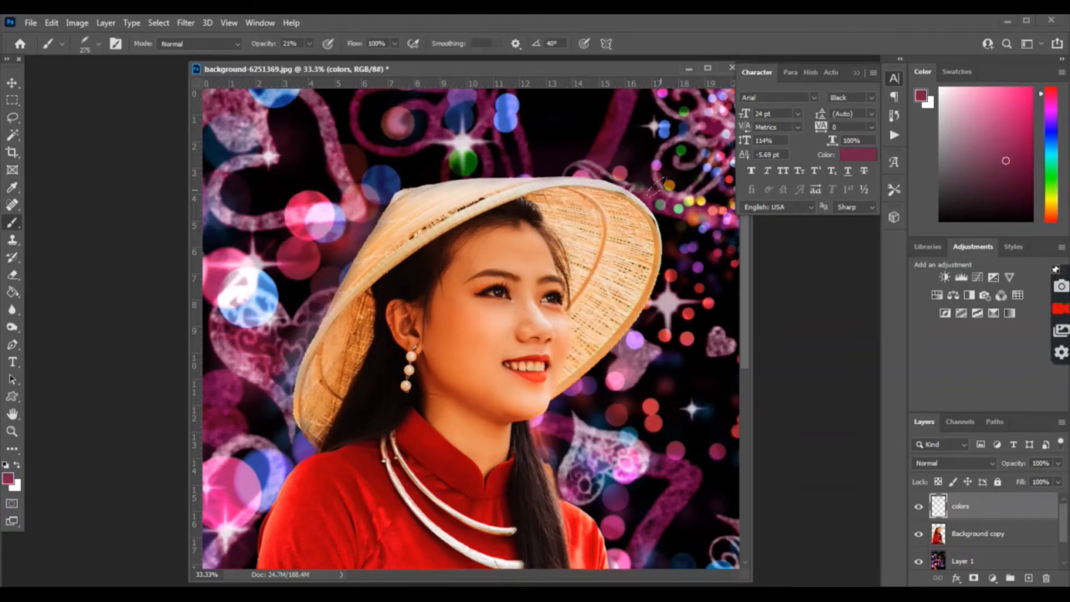
left_click(675, 227, "alt")
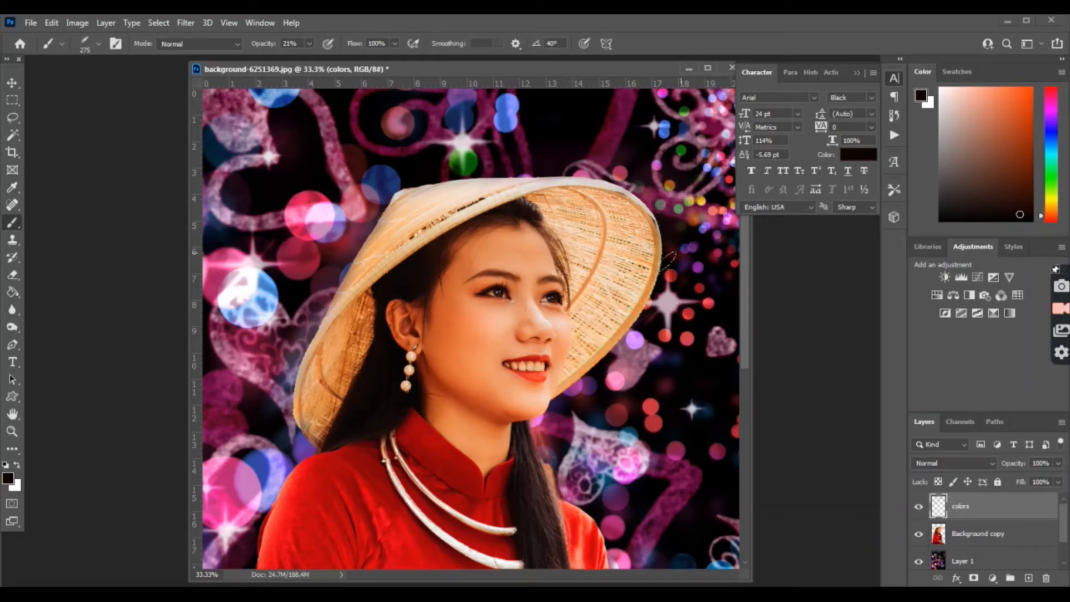
Step: Sample reds, pinks and purples beside the hat, dab soft pink, and stroke dark navy along its left edge
key("alt")
left_click(679, 287, "alt")
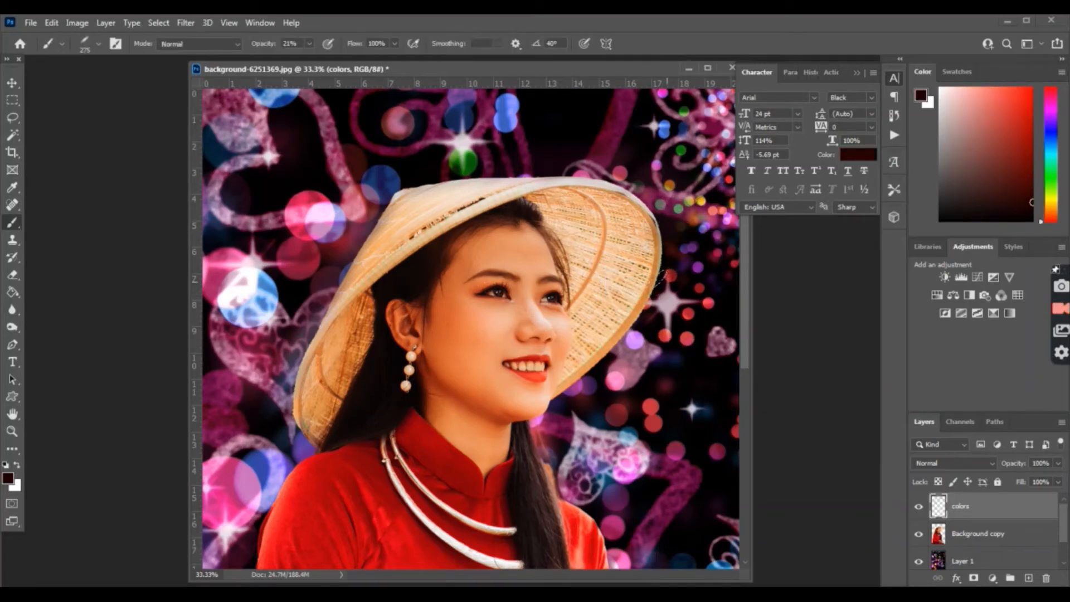
left_click(647, 312, "alt")
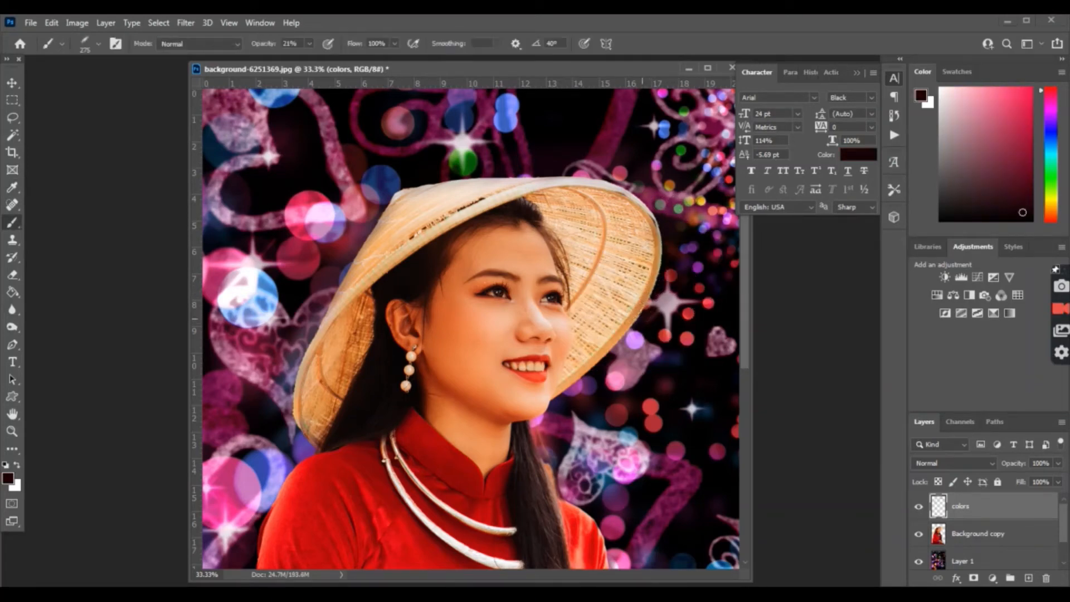
key("alt")
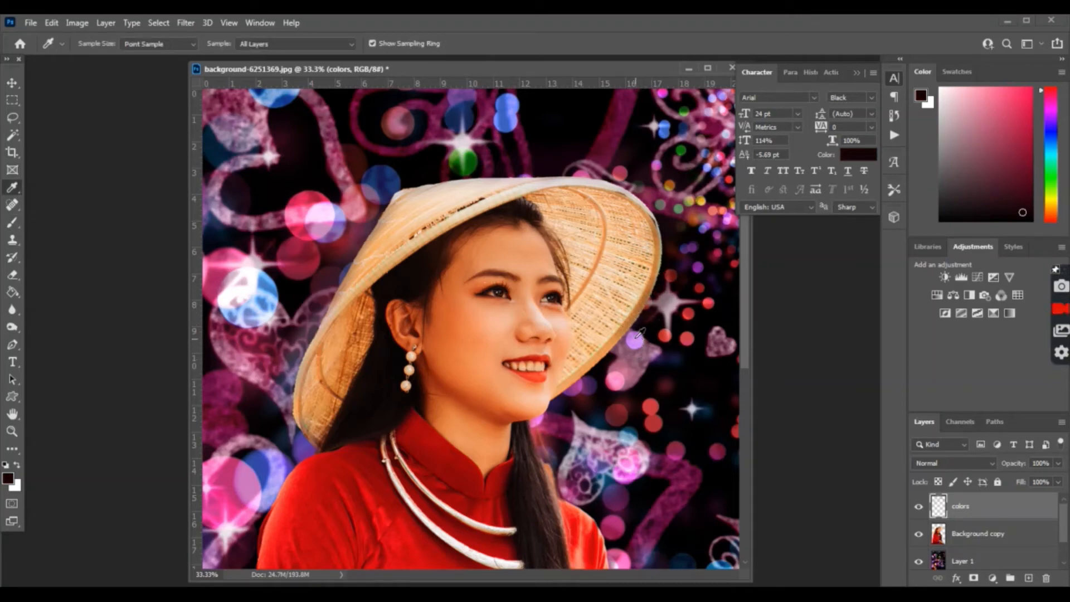
left_click(637, 337, "alt")
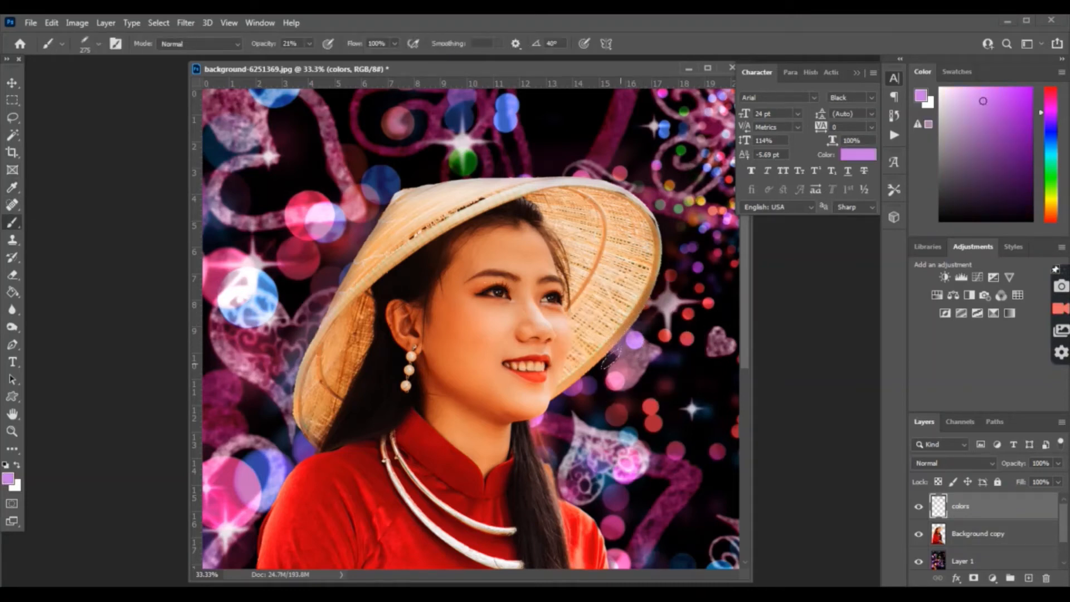
left_click(615, 367, "alt")
left_click(602, 364)
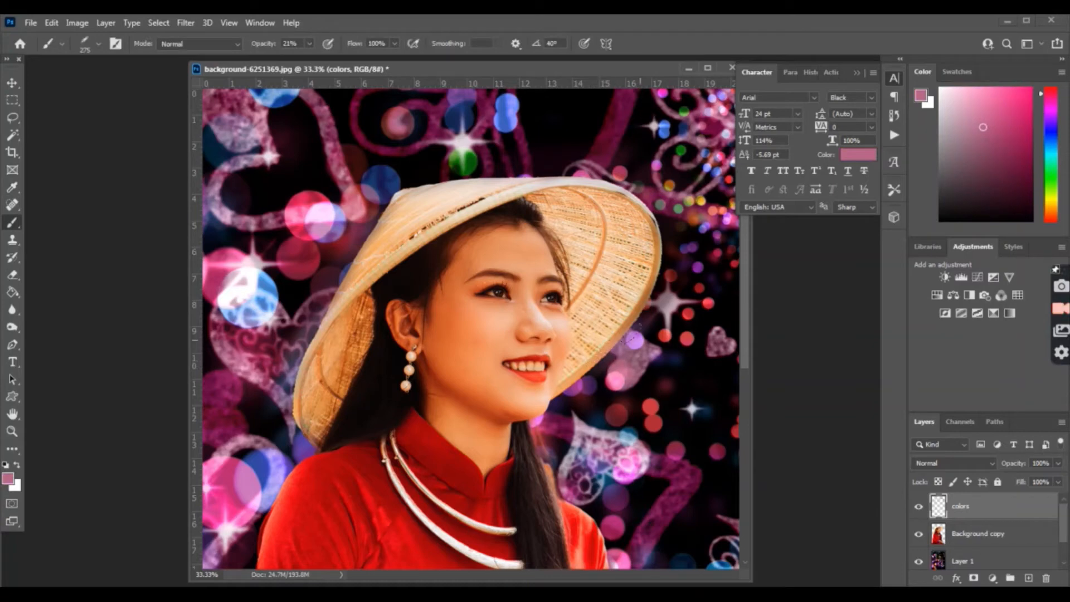
left_click(589, 378, "alt")
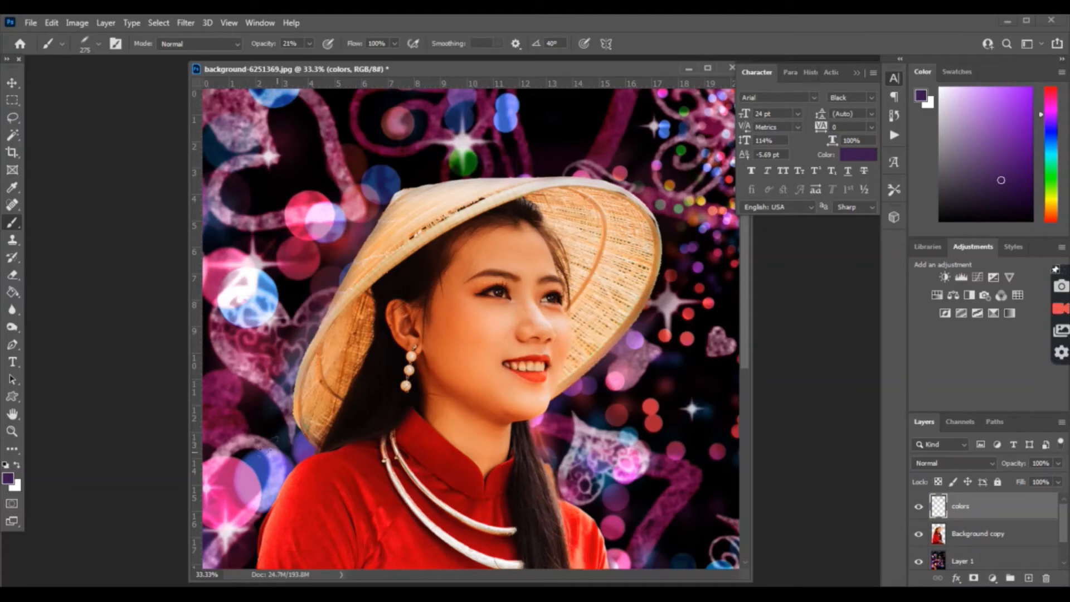
left_click(287, 446, "alt")
left_click_drag(290, 446, 268, 393)
left_click(281, 382, "alt")
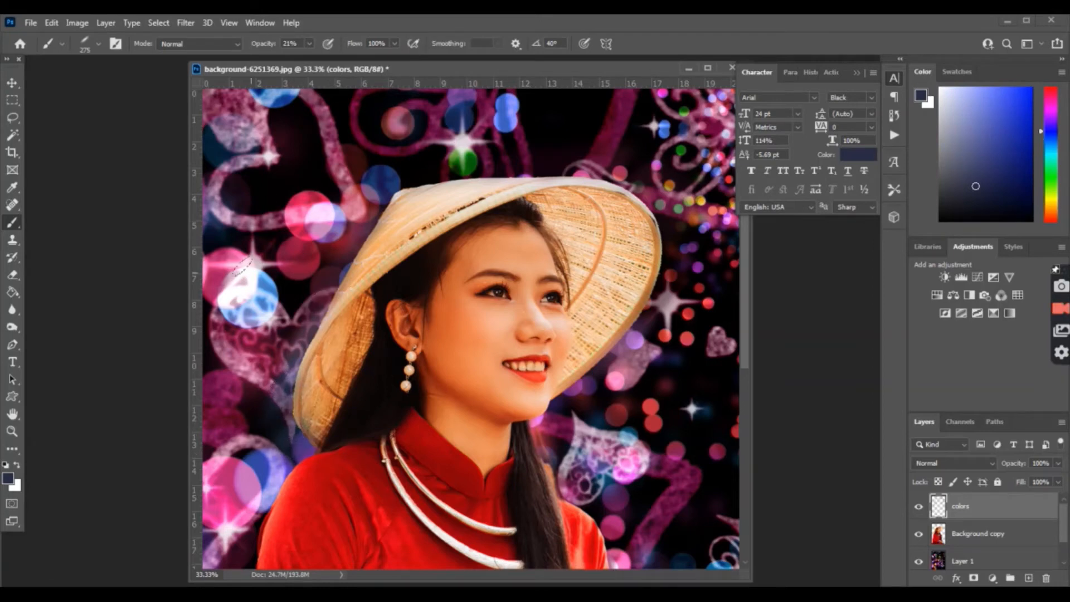
Step: Fit the portrait to the screen, shift its window right, and bring the gold background document forward
left_click(11, 430)
left_click(405, 44)
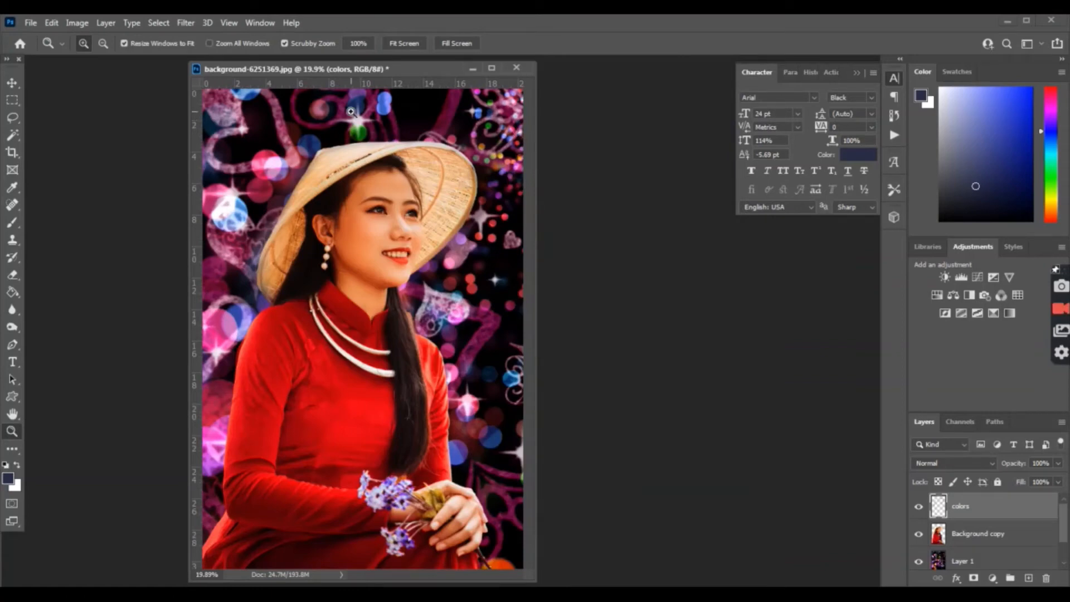
left_click_drag(346, 70, 379, 70)
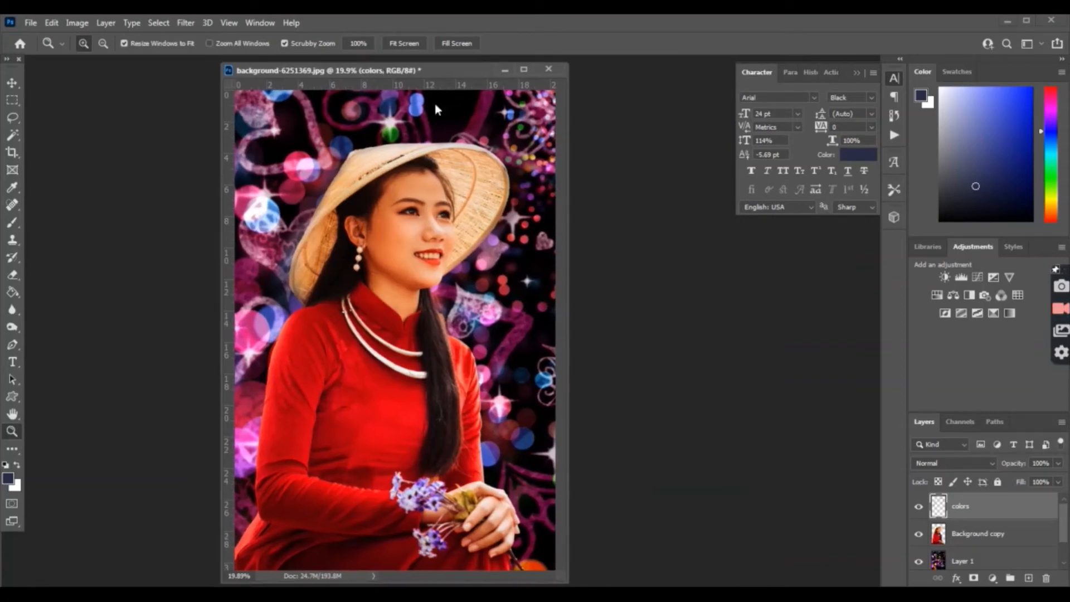
left_click(507, 485)
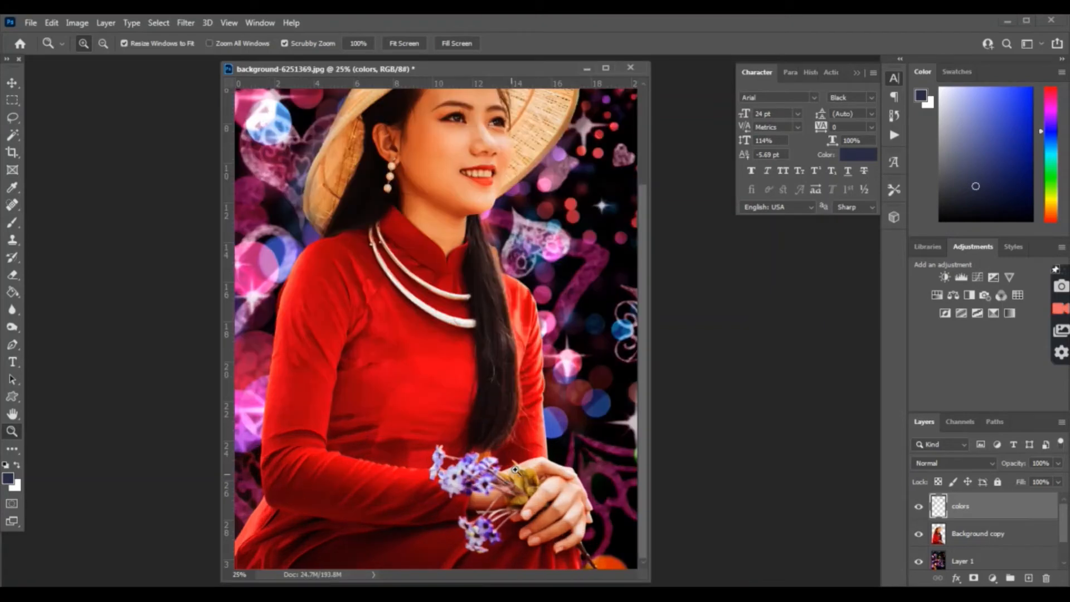
left_click(400, 44)
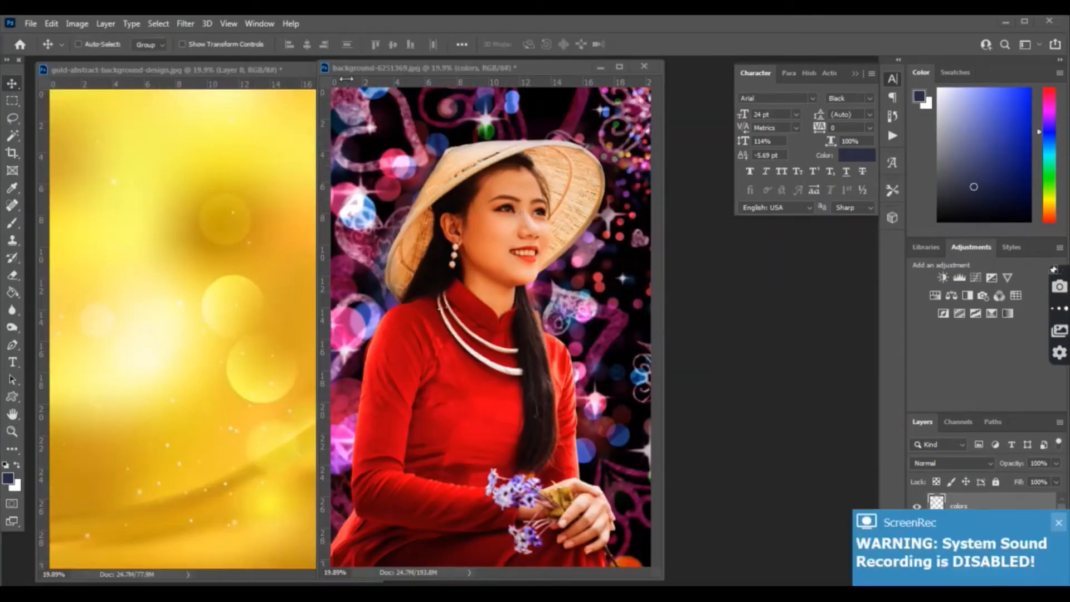
left_click_drag(346, 79, 425, 69)
left_click(242, 69)
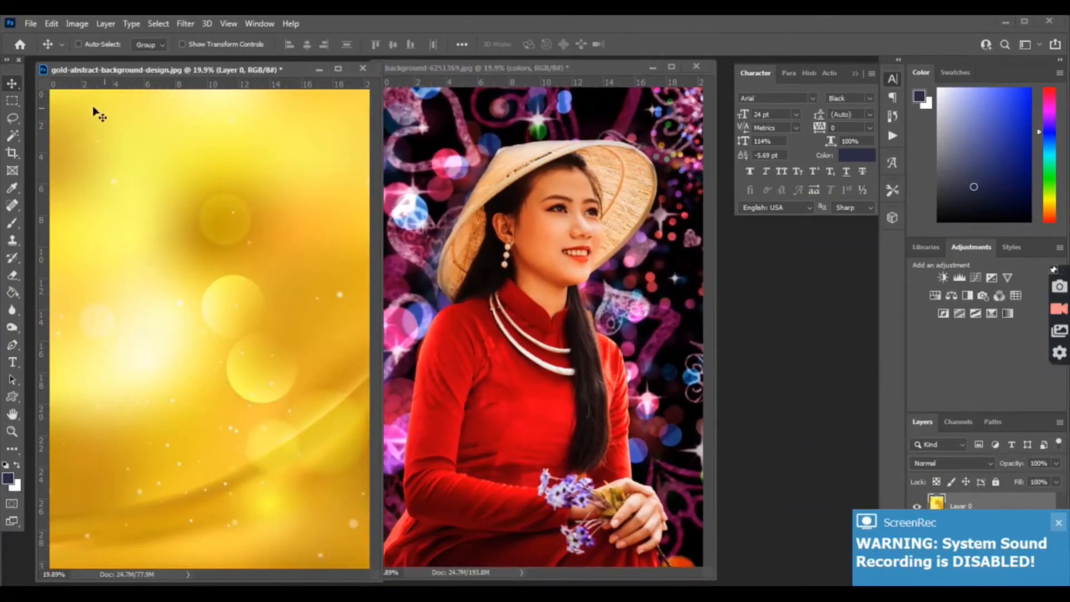
Step: Drag the gold image into the portrait as Layer 2 and blend it in Overlay at 12% opacity
left_click_drag(251, 179, 524, 170)
left_click_drag(498, 69, 381, 68)
left_click(975, 464)
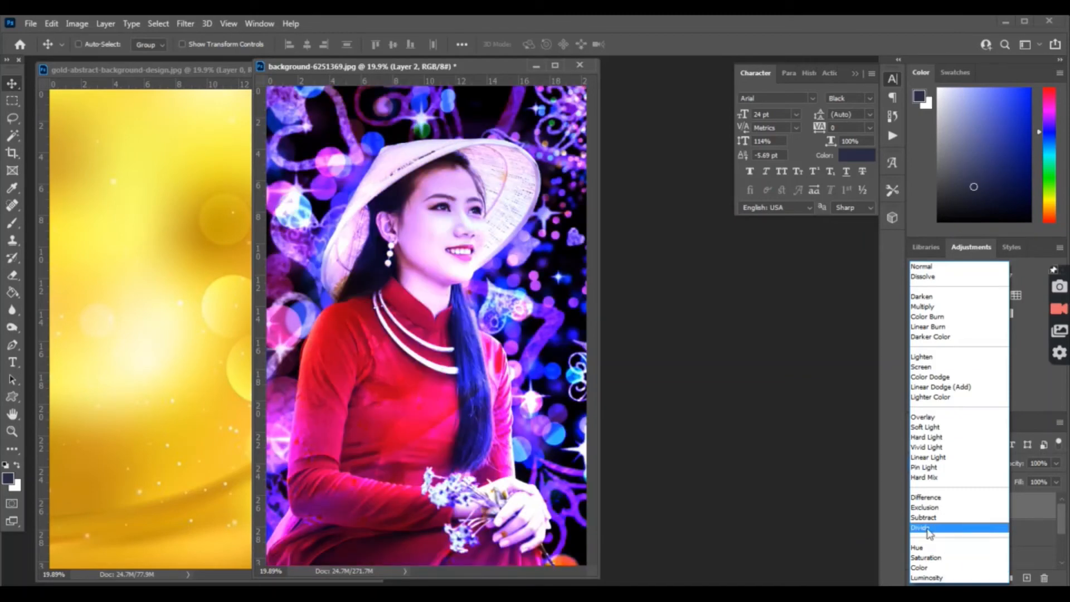
left_click(919, 418)
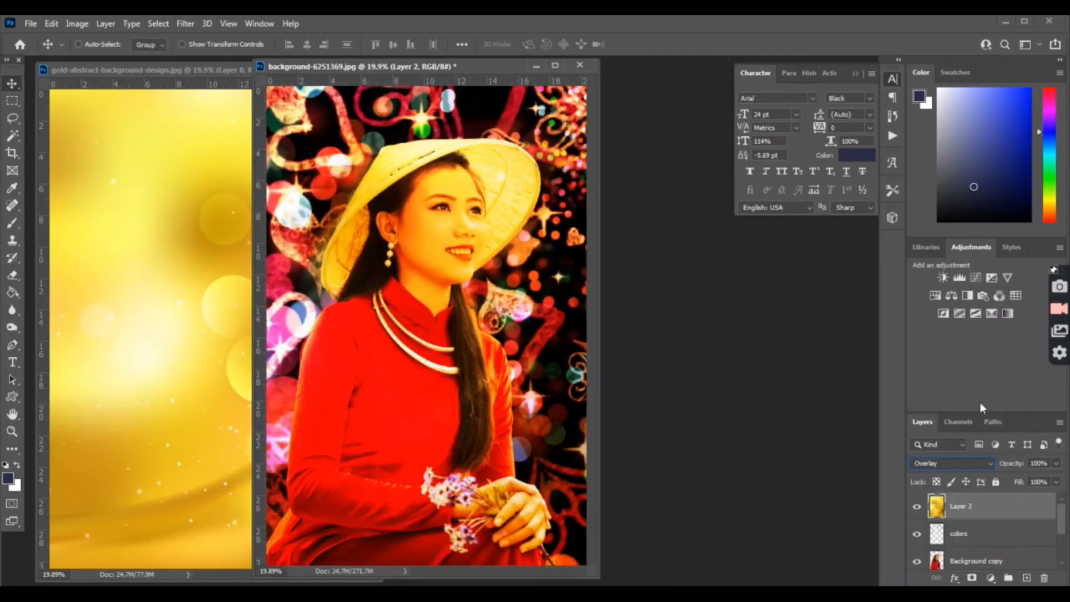
left_click(1055, 464)
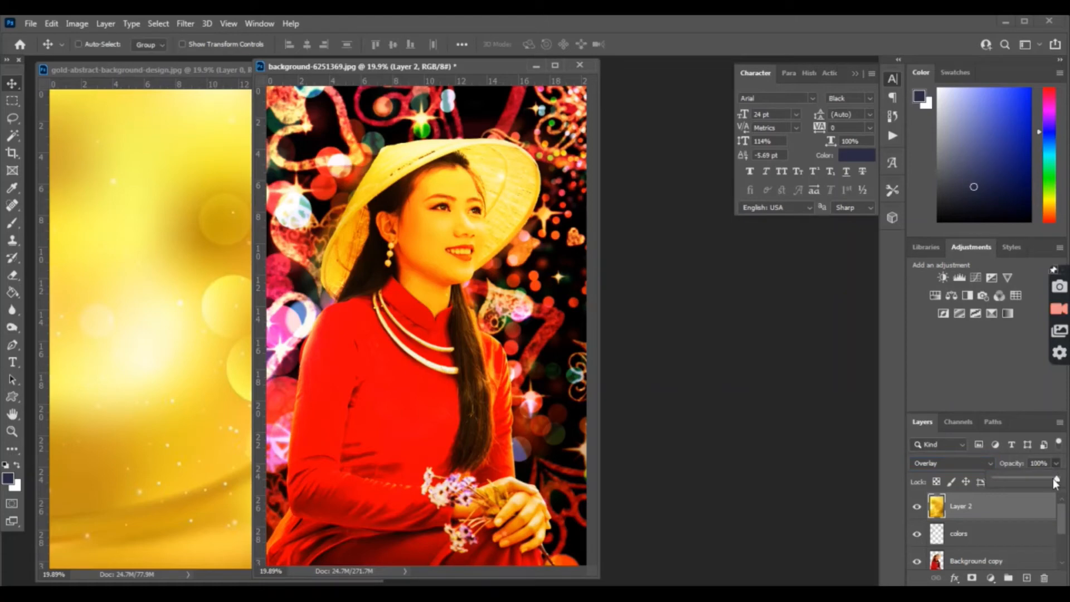
left_click_drag(1055, 483, 1014, 481)
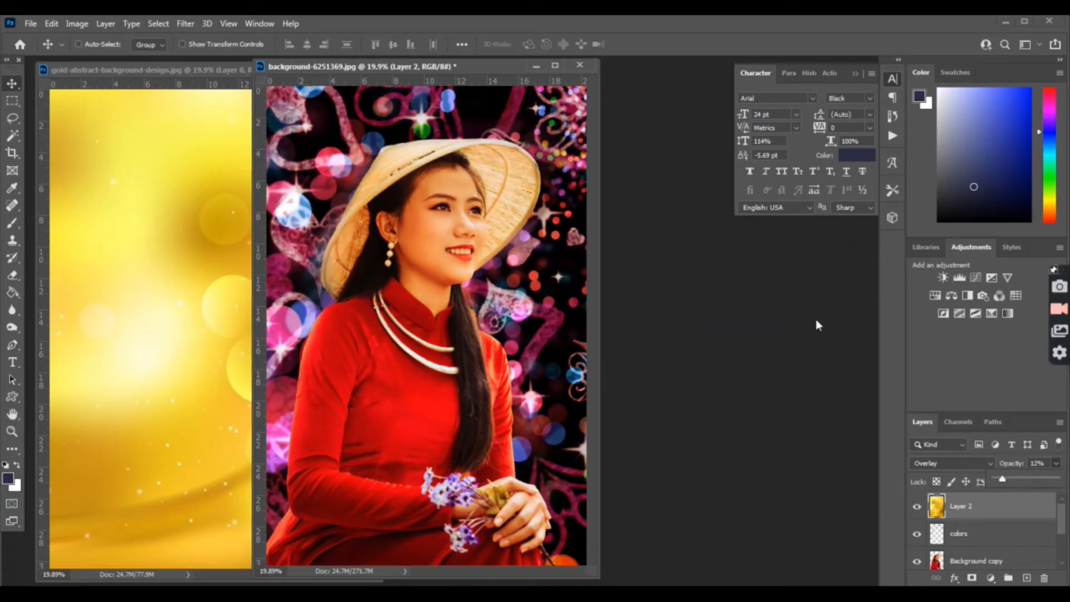
left_click(182, 69)
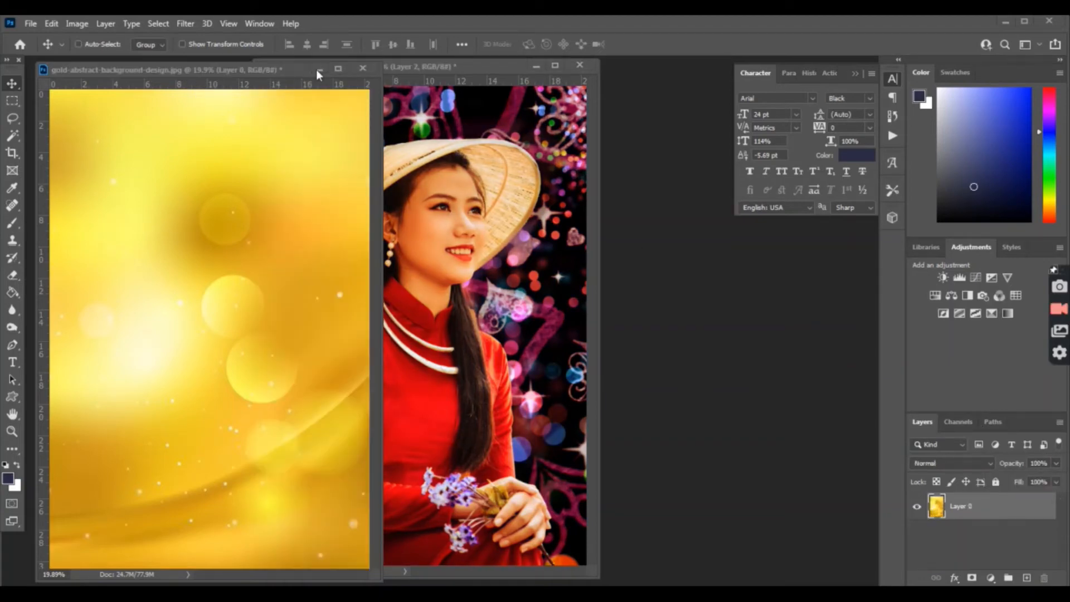
Step: Close the gold document, flatten the portrait to one Background layer, and launch the Camera Raw Filter
left_click(360, 65)
left_click_drag(362, 65, 363, 68)
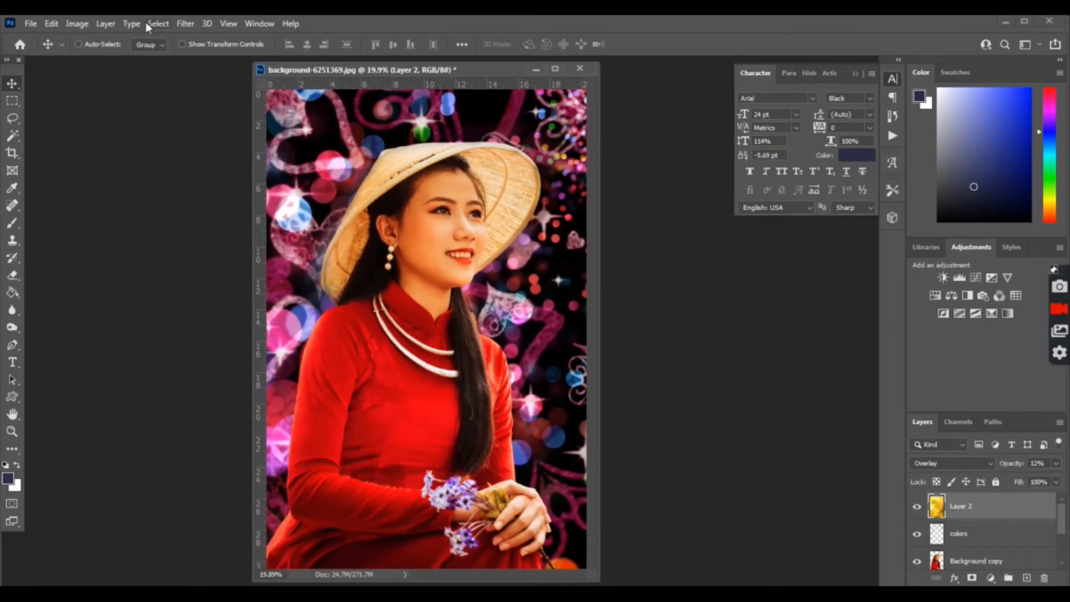
left_click(103, 24)
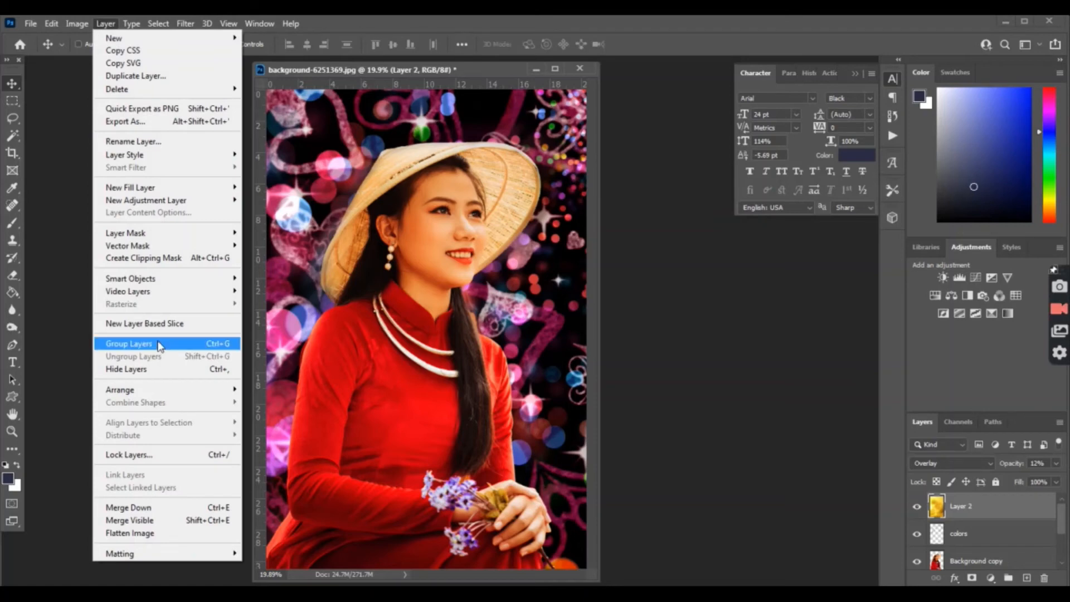
left_click(146, 535)
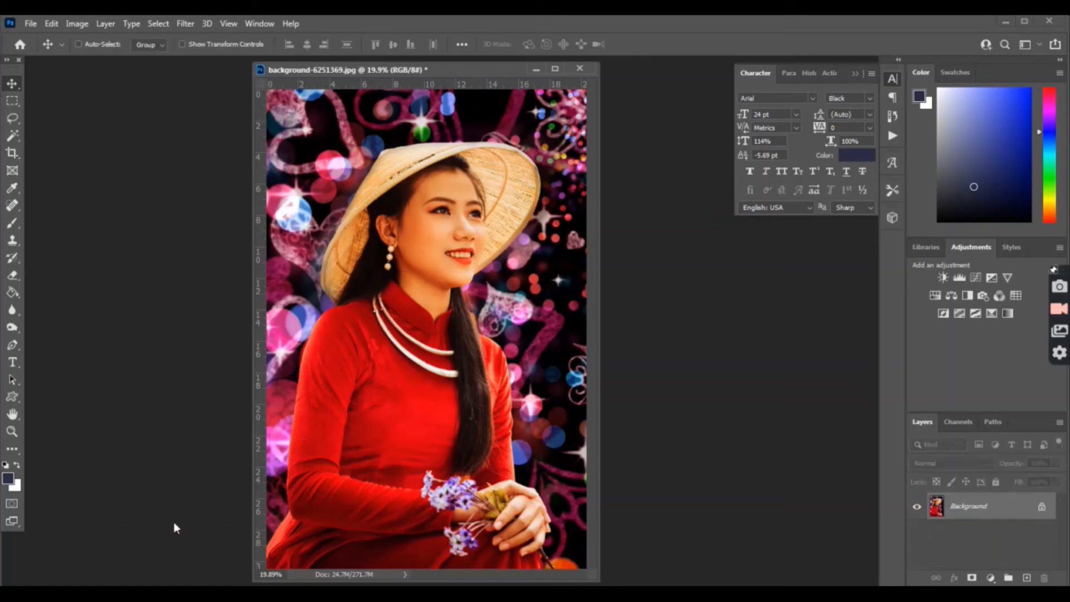
left_click(190, 24)
left_click(214, 127)
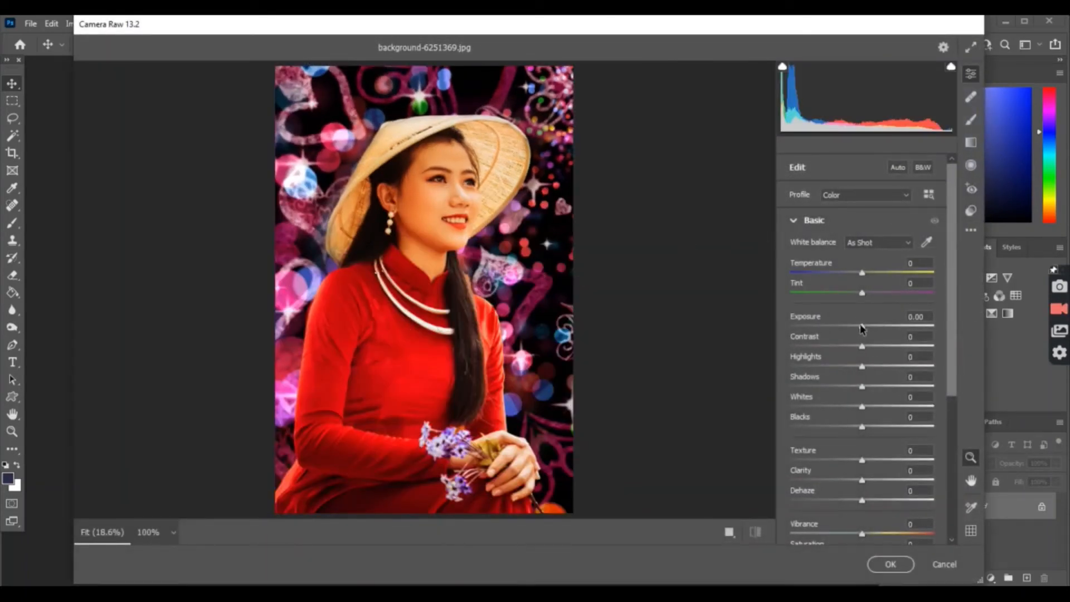
Step: In Camera Raw Basic, set Vibrance +24, Temperature +7, Shadows -33 and Texture +7
scroll(839, 460, "down", 3)
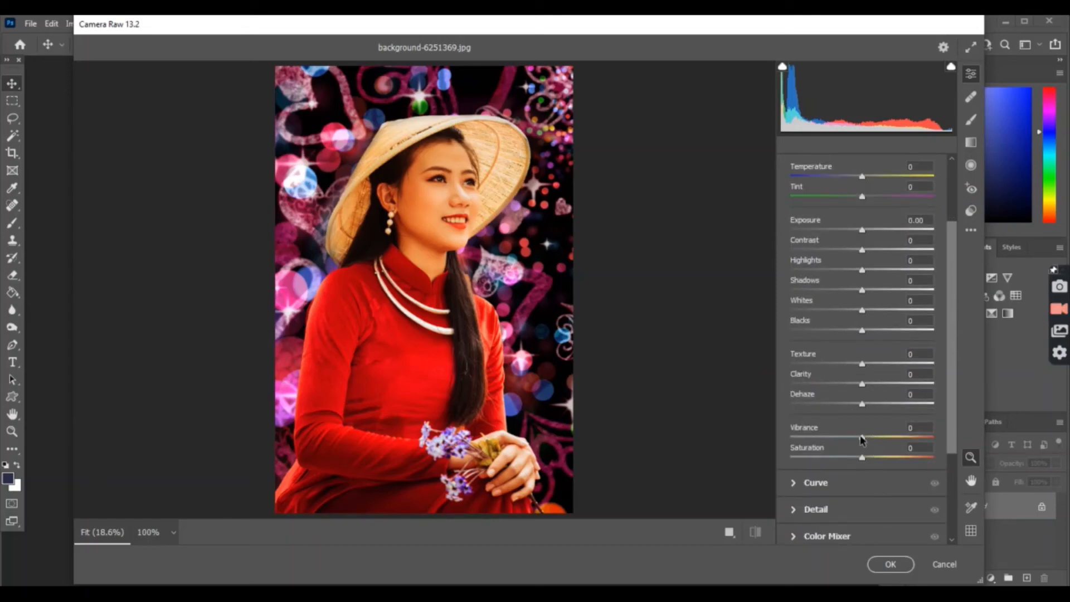
left_click_drag(862, 439, 881, 440)
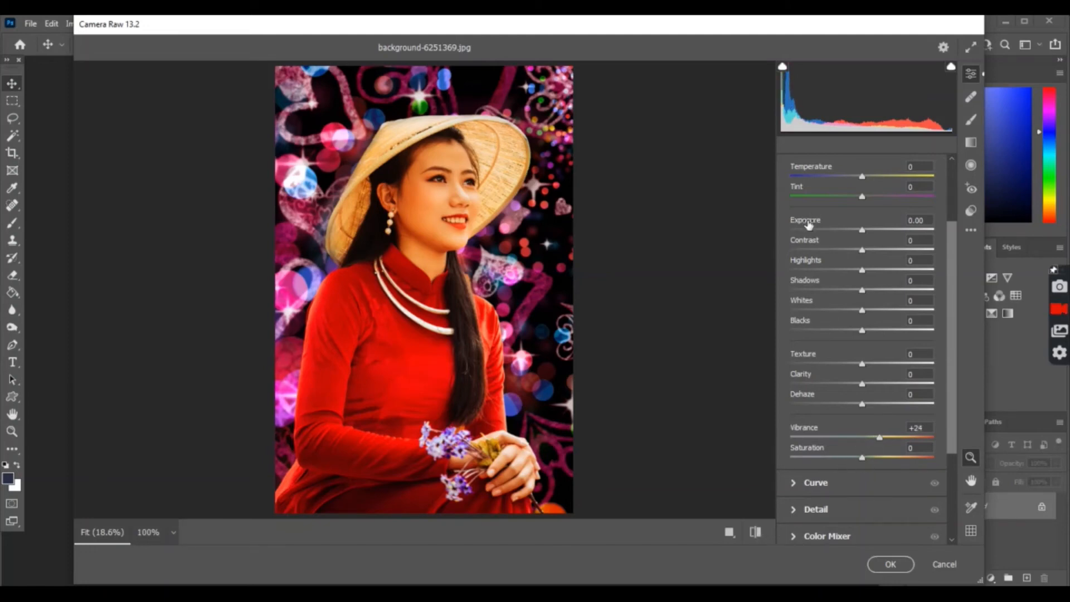
scroll(826, 208, "up", 3)
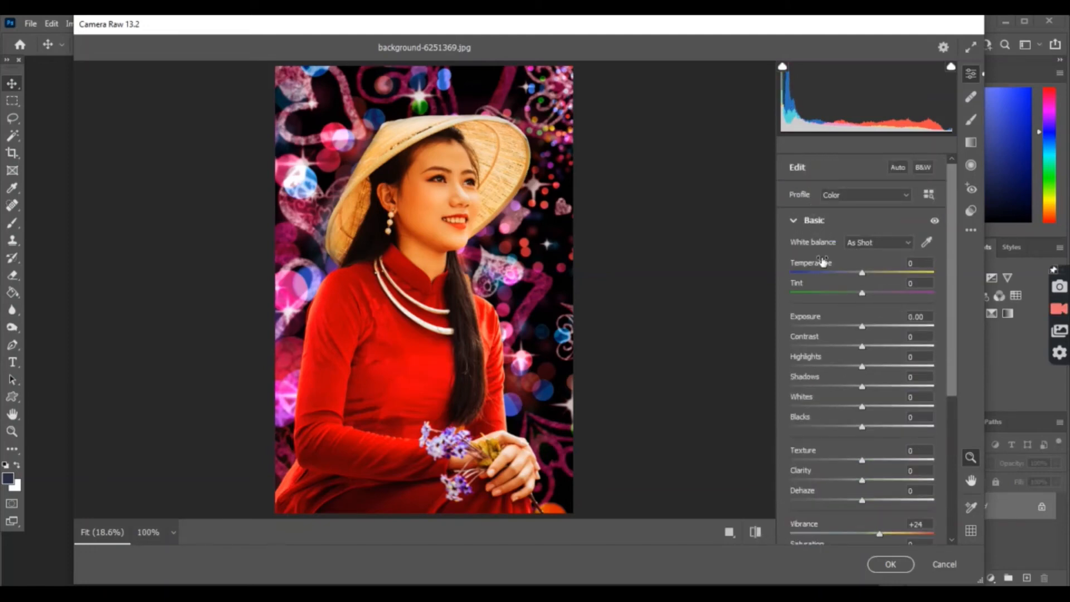
left_click_drag(862, 273, 841, 275)
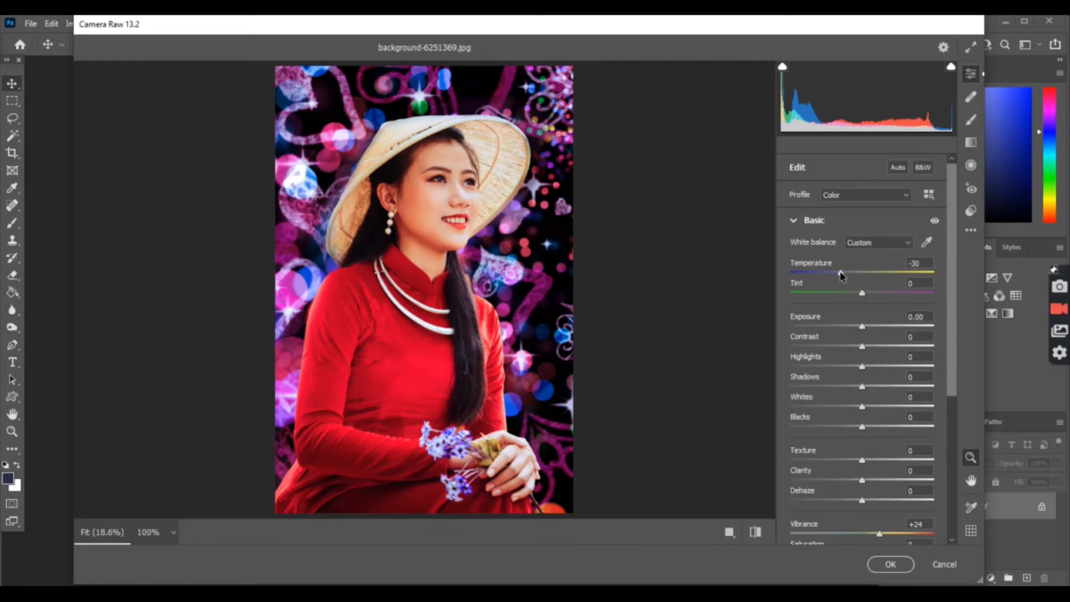
left_click_drag(841, 275, 867, 279)
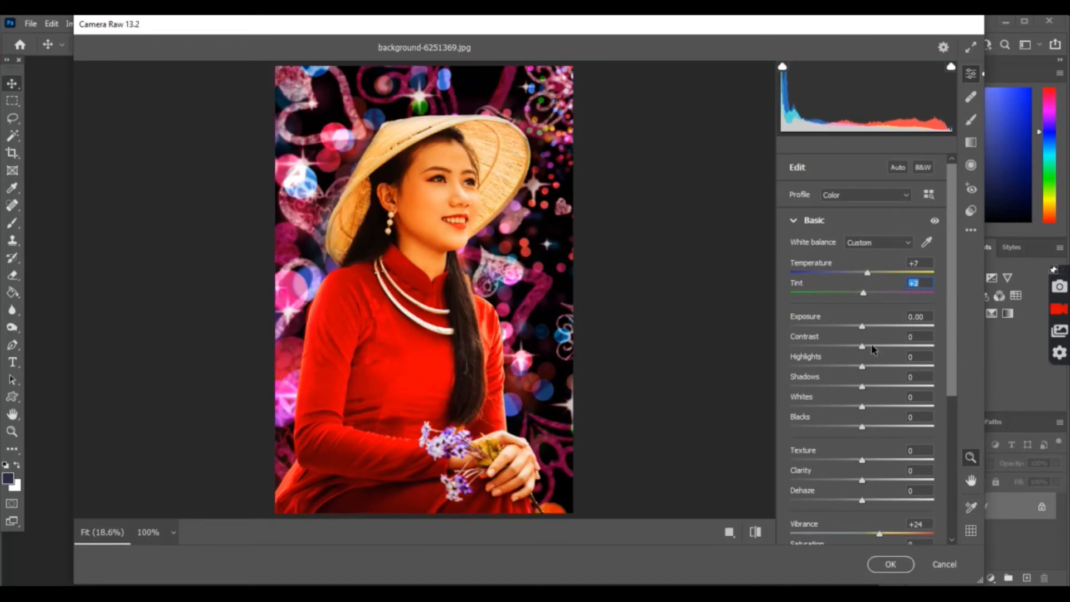
left_click_drag(863, 389, 838, 387)
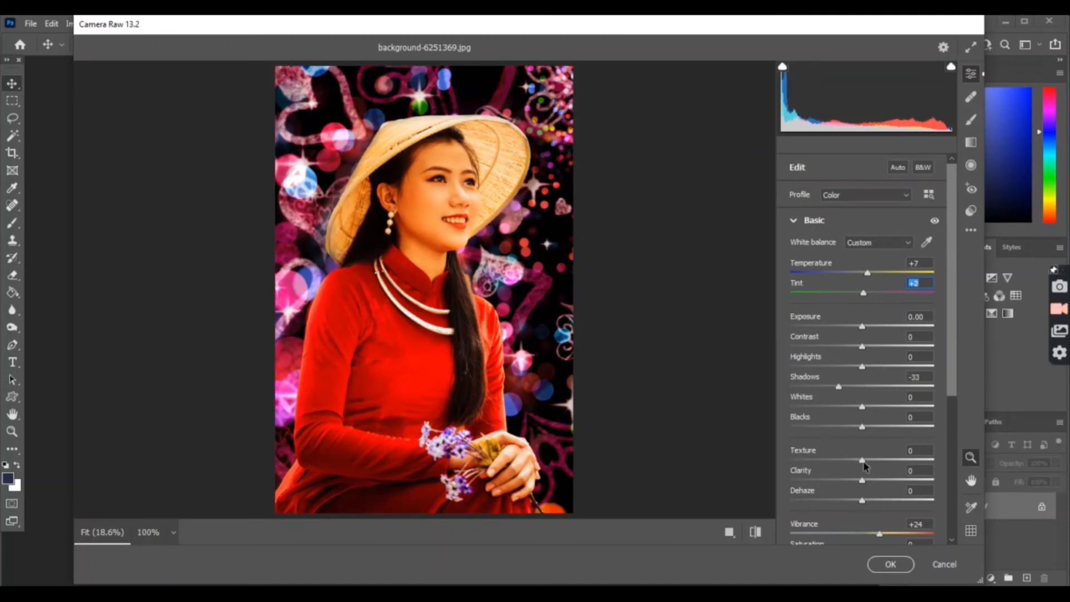
left_click_drag(864, 459, 868, 460)
scroll(838, 480, "down", 5)
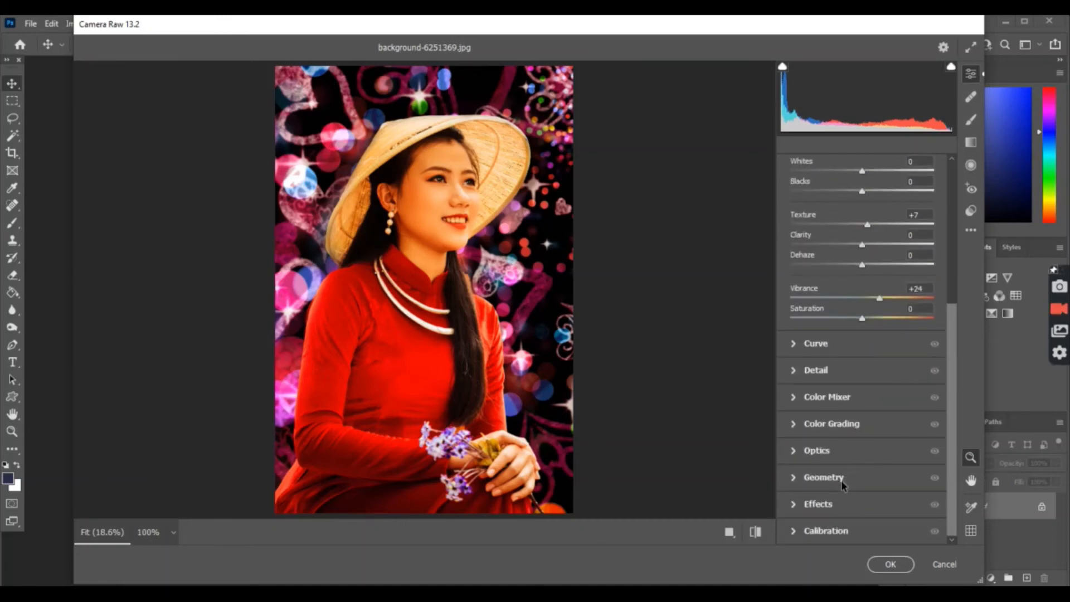
Step: Add a -42 vignette in Camera Raw's Effects panel
left_click(806, 504)
left_click_drag(857, 399, 829, 406)
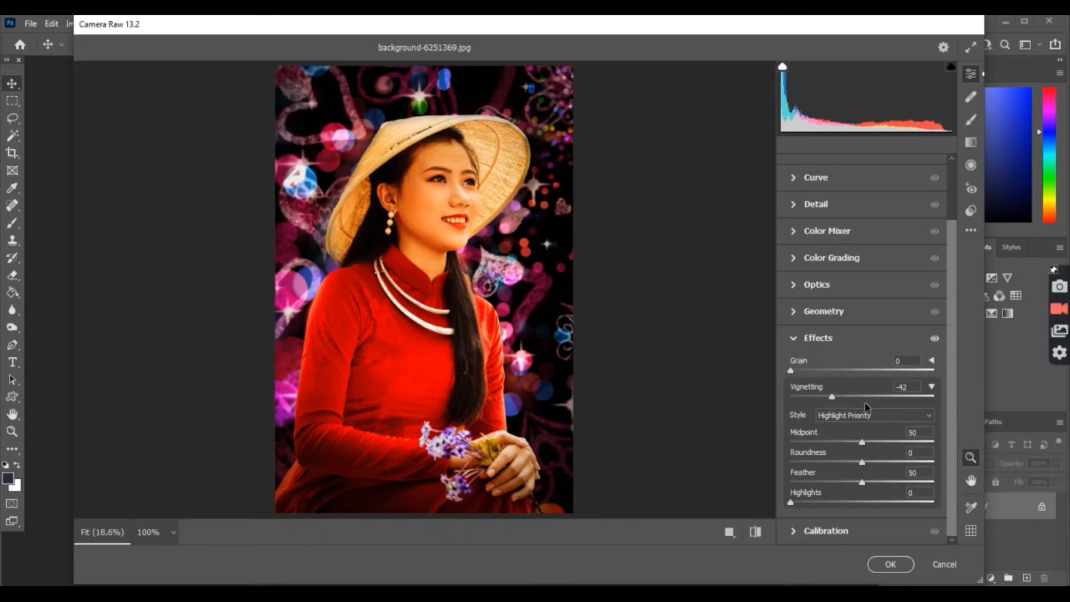
scroll(810, 320, "up", 3)
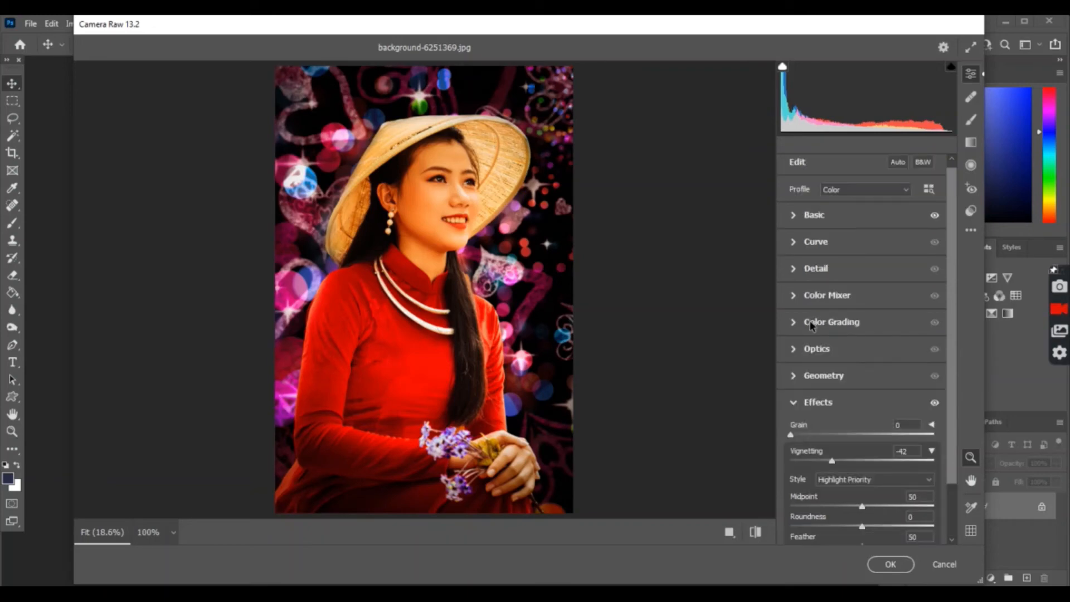
Step: Set Detail Sharpening to 25 and Noise Reduction to 11, then apply the Camera Raw edits
left_click(797, 275)
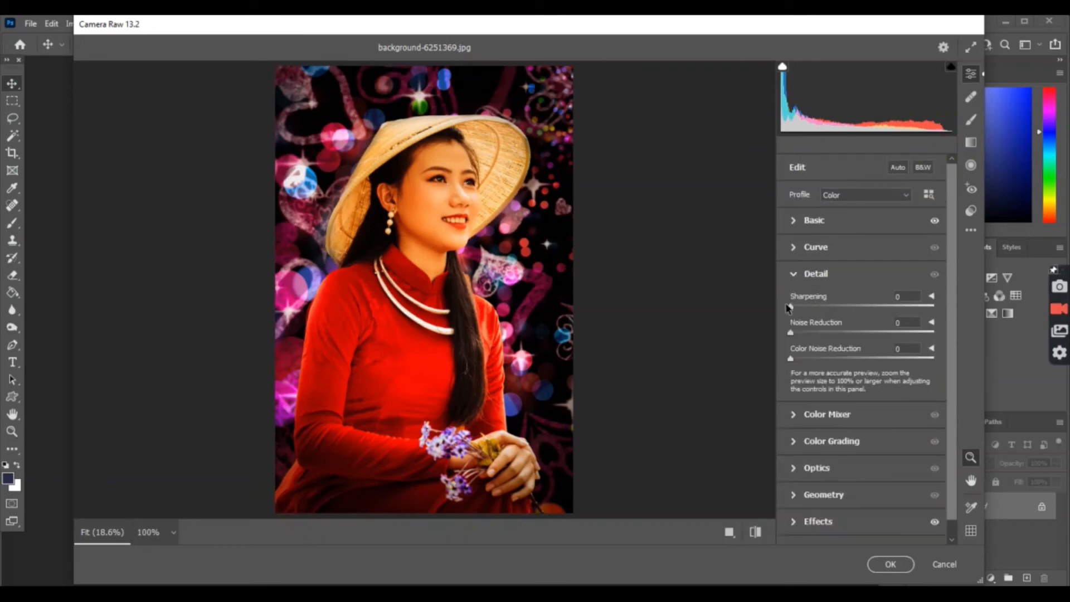
left_click_drag(788, 308, 818, 310)
left_click_drag(796, 334, 807, 332)
left_click(906, 559)
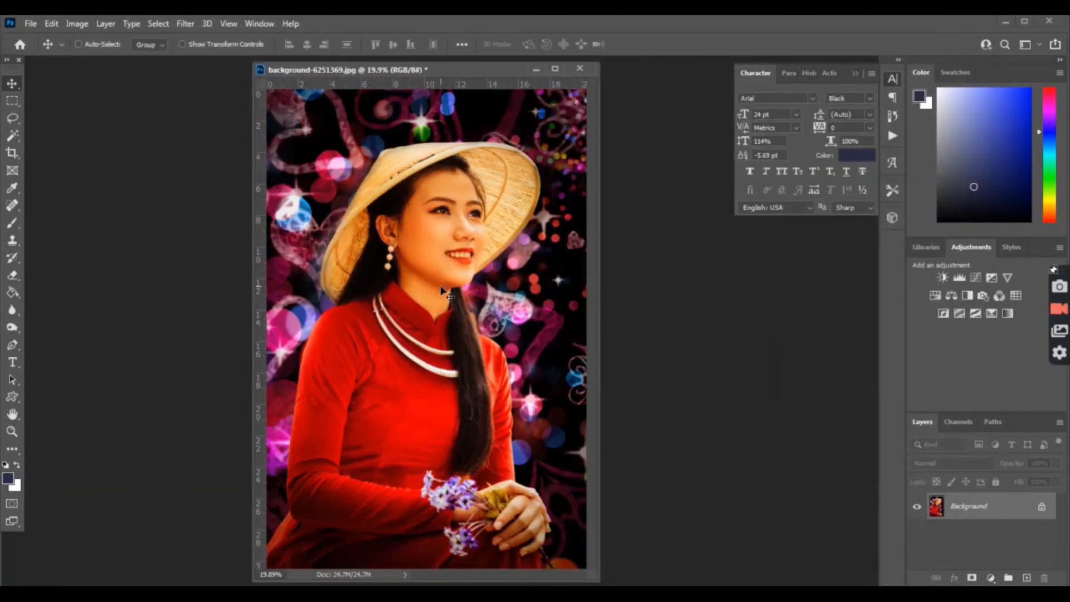
Step: Zoom in to 100% on the woman's face and select the Spot Healing Brush
left_click(13, 431)
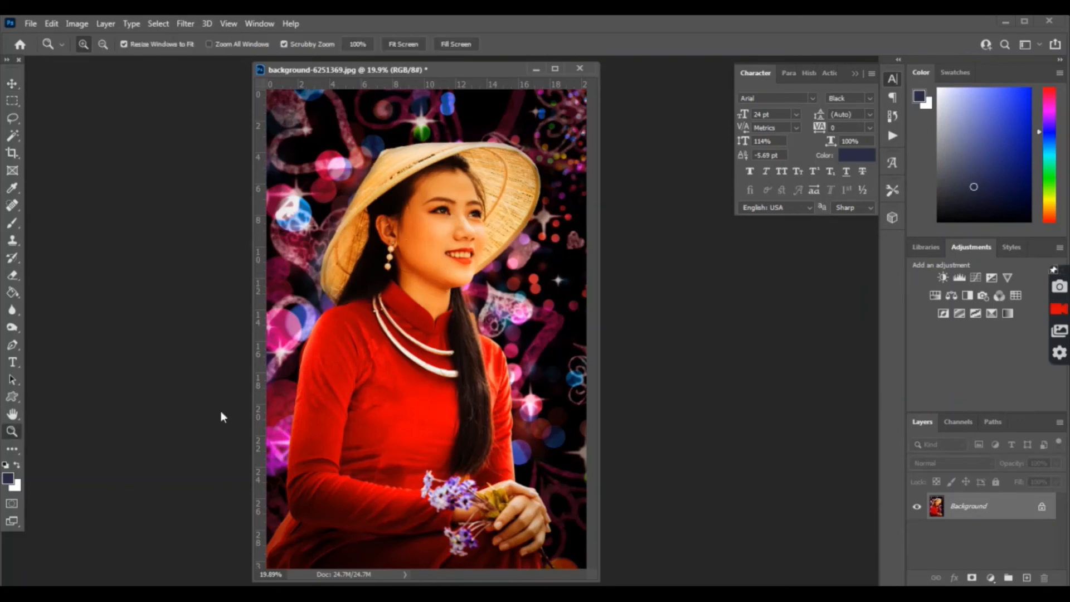
left_click(440, 289)
left_click(469, 280)
left_click(538, 322)
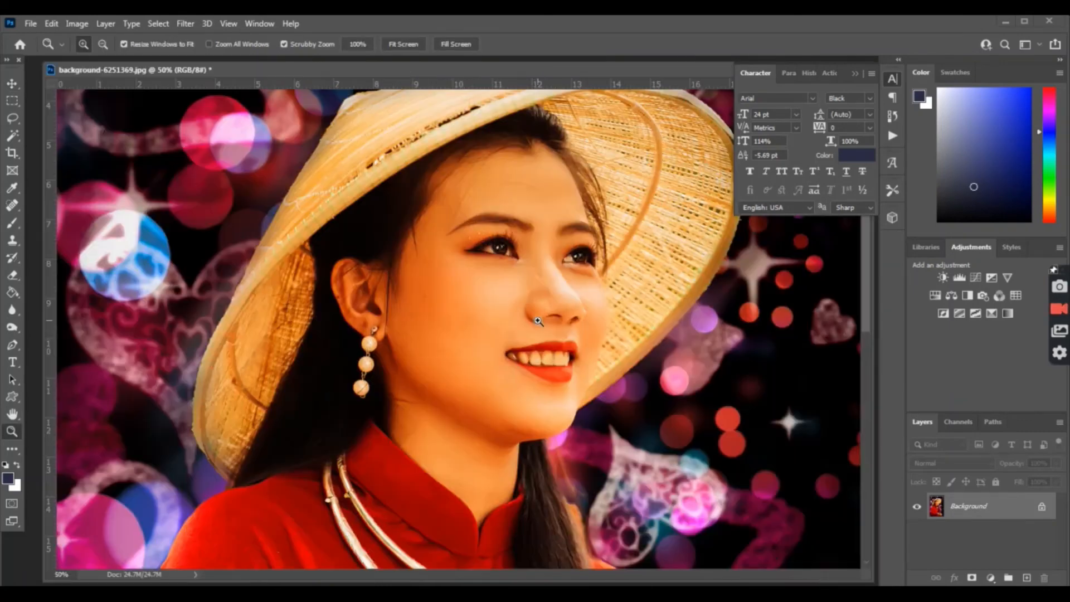
scroll(535, 323, "up", 3)
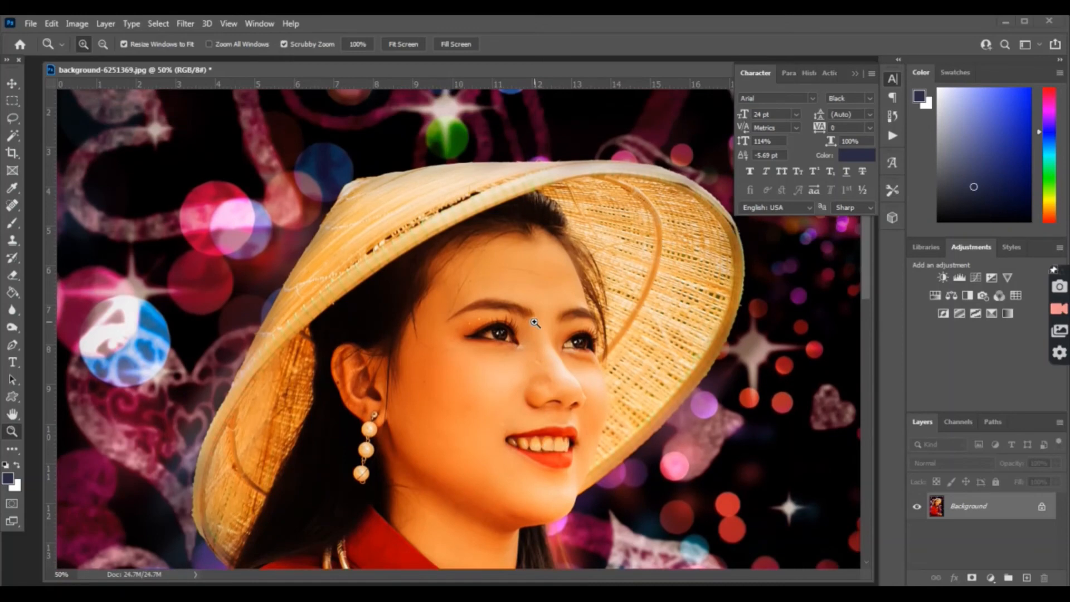
scroll(535, 322, "down", 5)
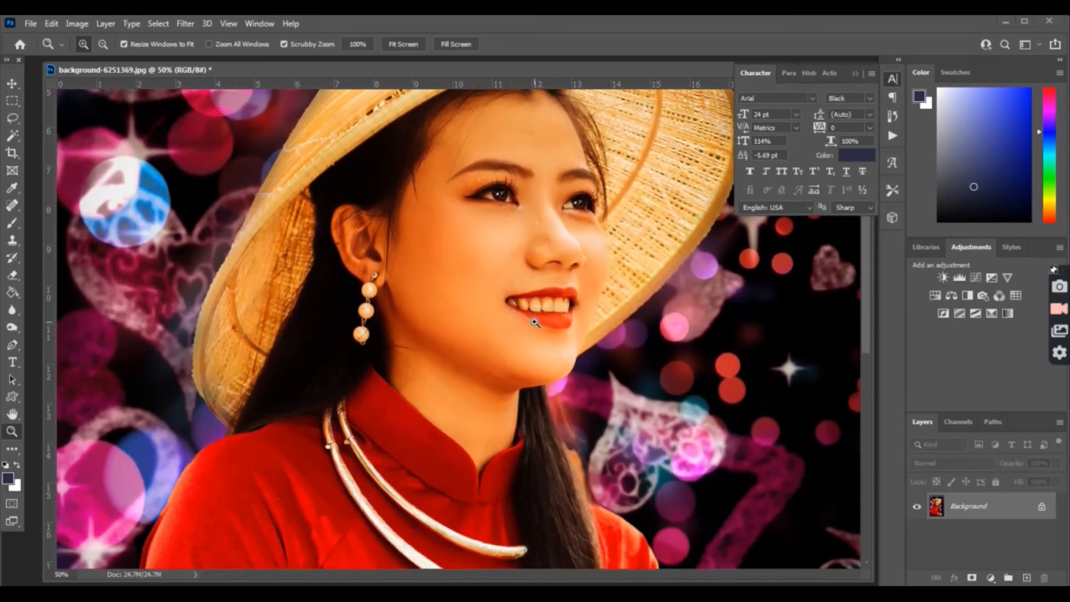
left_click(535, 322)
left_click(448, 308)
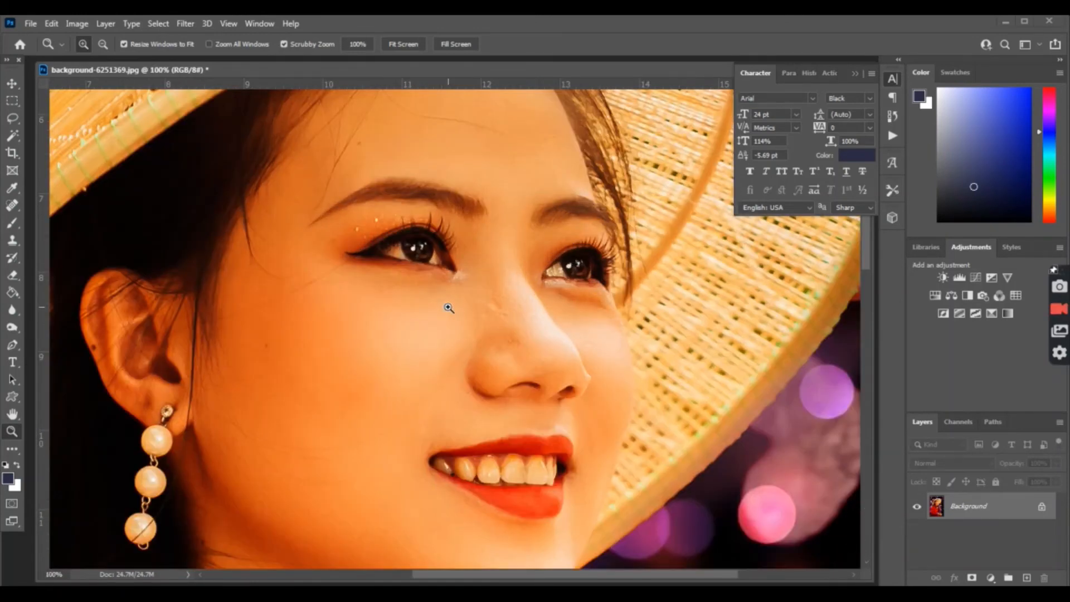
left_click(13, 205)
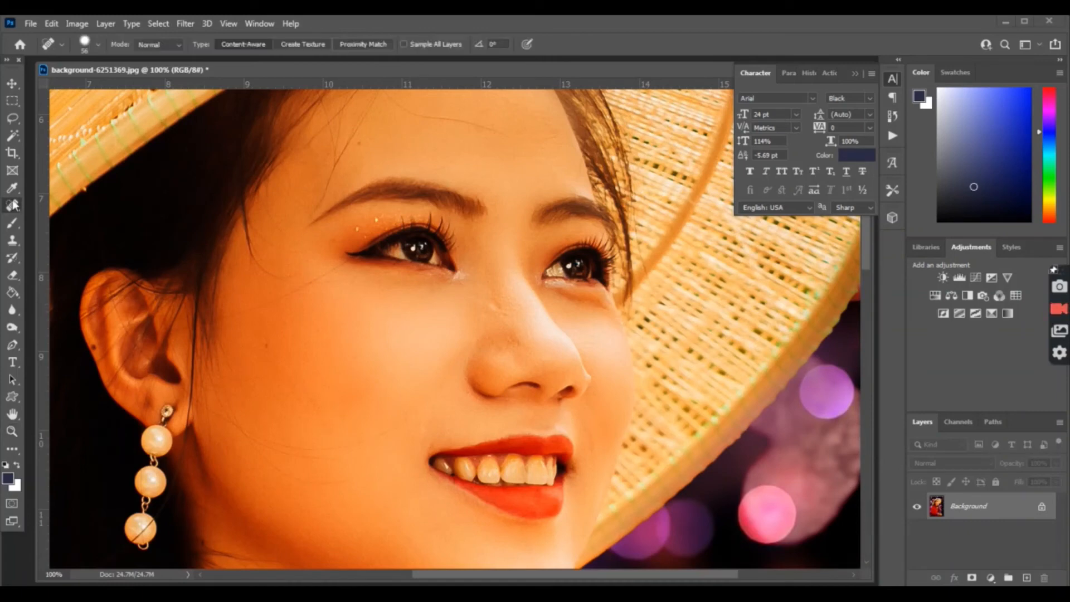
Step: Shrink the Spot Healing Brush to 35 px and heal the blemishes on the nose
right_click(512, 341)
left_click_drag(566, 370, 552, 370)
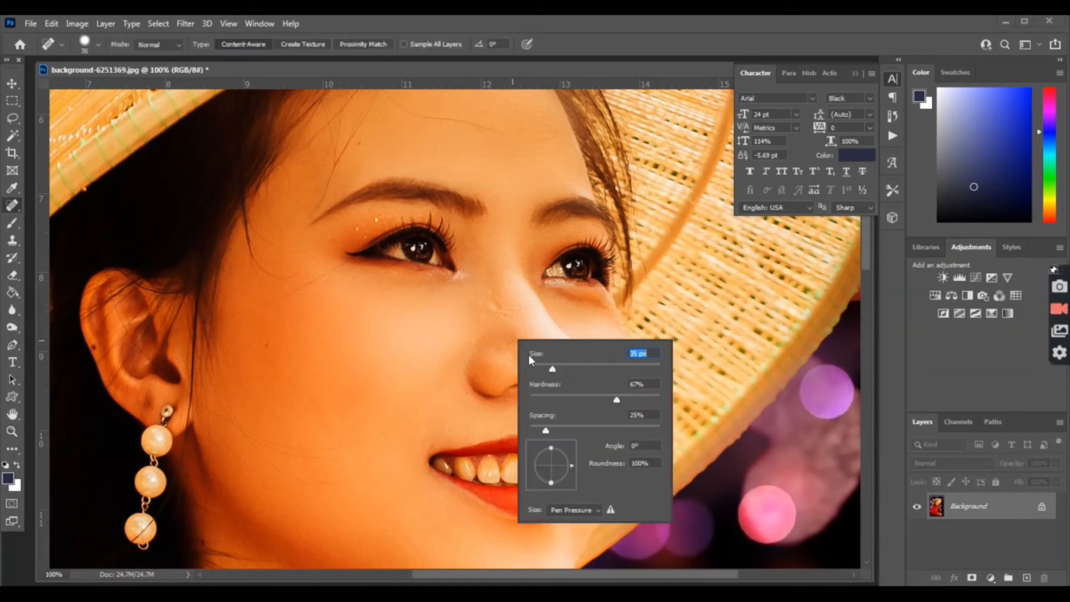
left_click(514, 335)
left_click(516, 341)
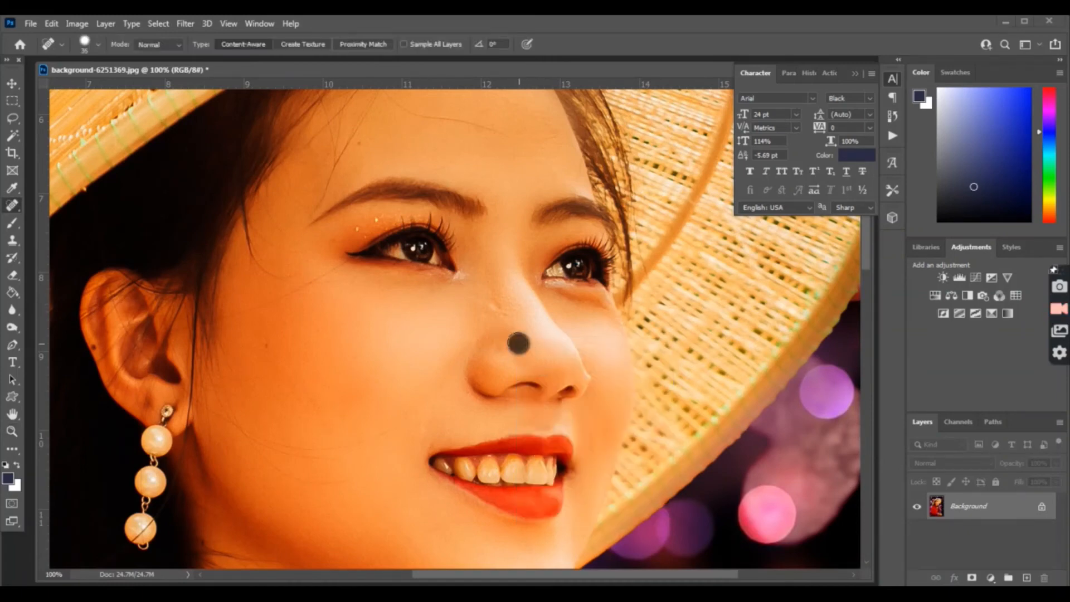
left_click(493, 311)
Step: Scroll down to inspect the neck and collar, dismissing the healing sampling notice
scroll(454, 377, "down", 3)
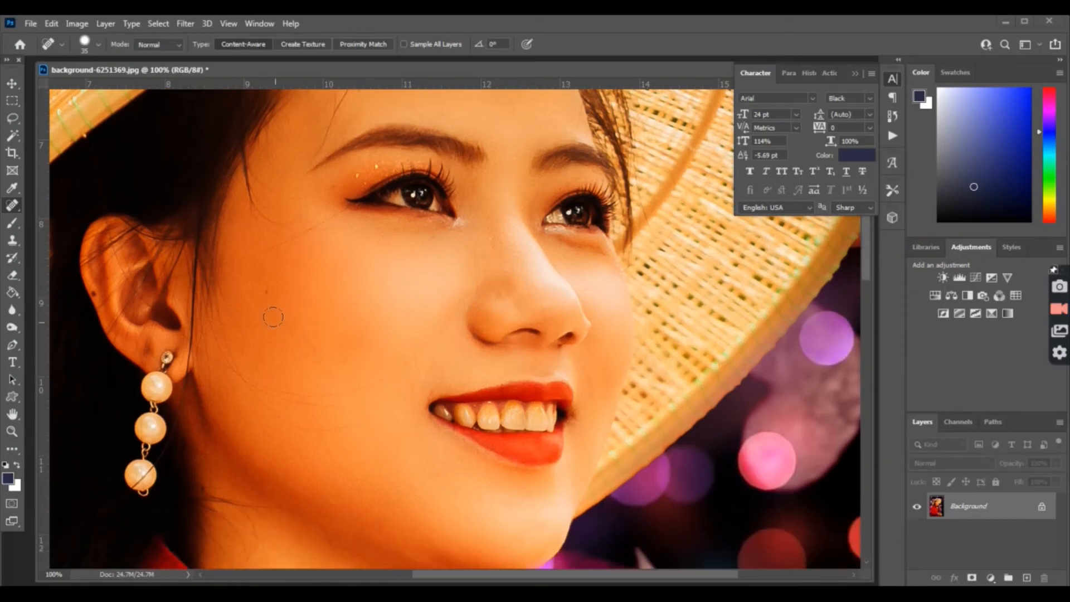
scroll(284, 296, "down", 12)
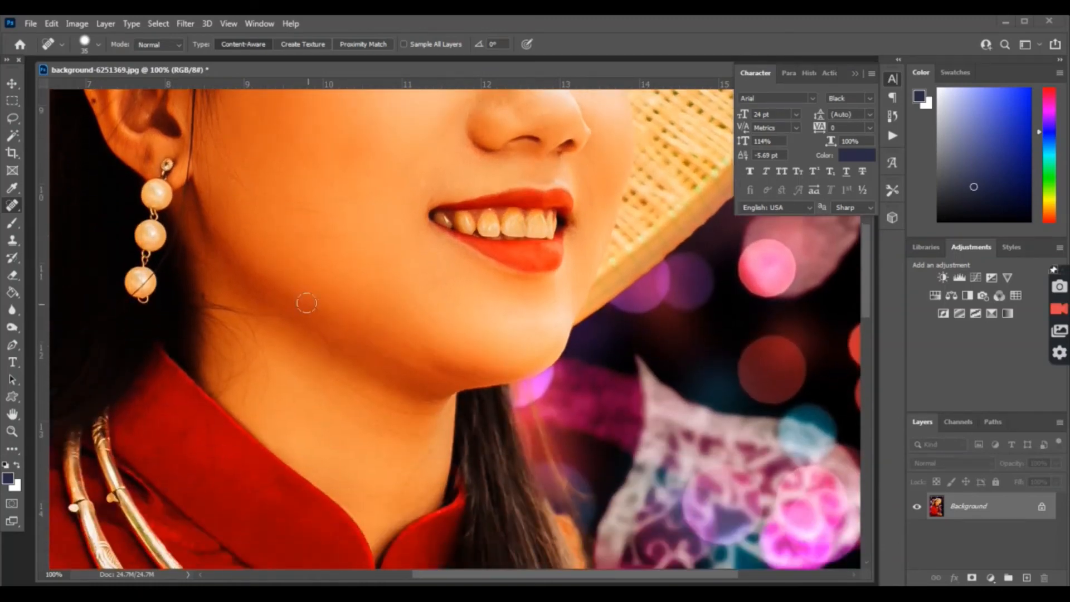
scroll(379, 368, "down", 8)
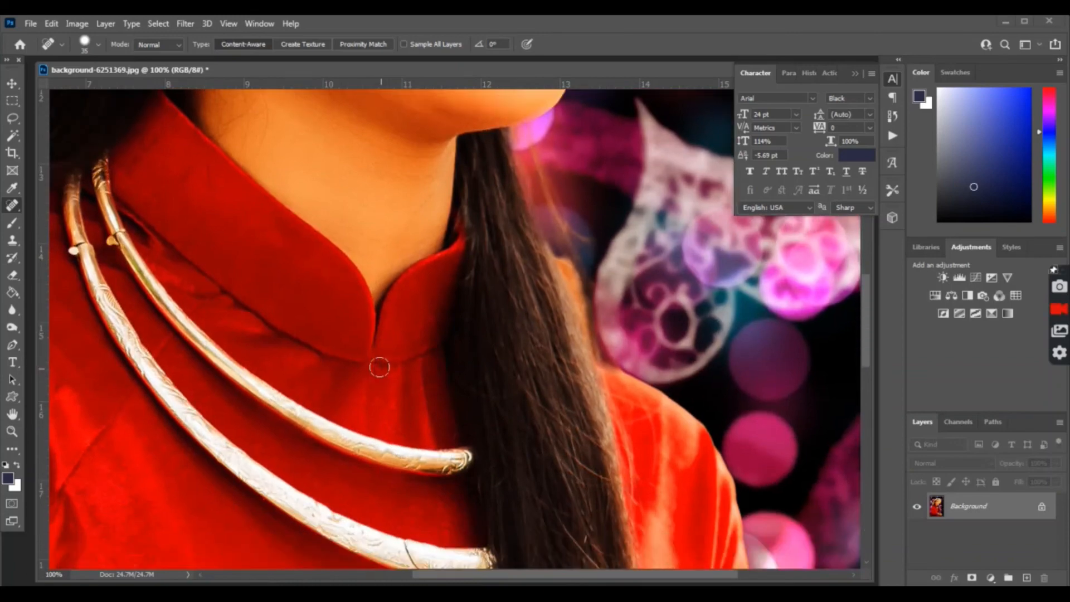
left_click(279, 352, "alt")
left_click(579, 248)
Step: Zoom out, recentre the document window, and fit the whole image to the screen
left_click(12, 431)
left_click(406, 377, "alt")
left_click(406, 376, "alt")
left_click(406, 377, "alt")
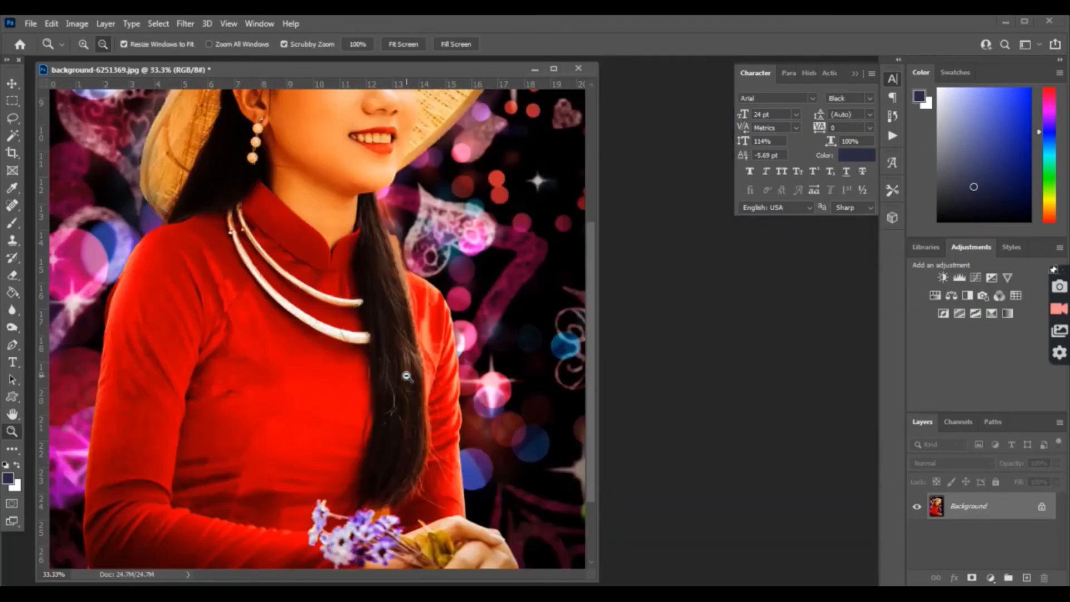
left_click(406, 376, "alt")
left_click(358, 375, "alt")
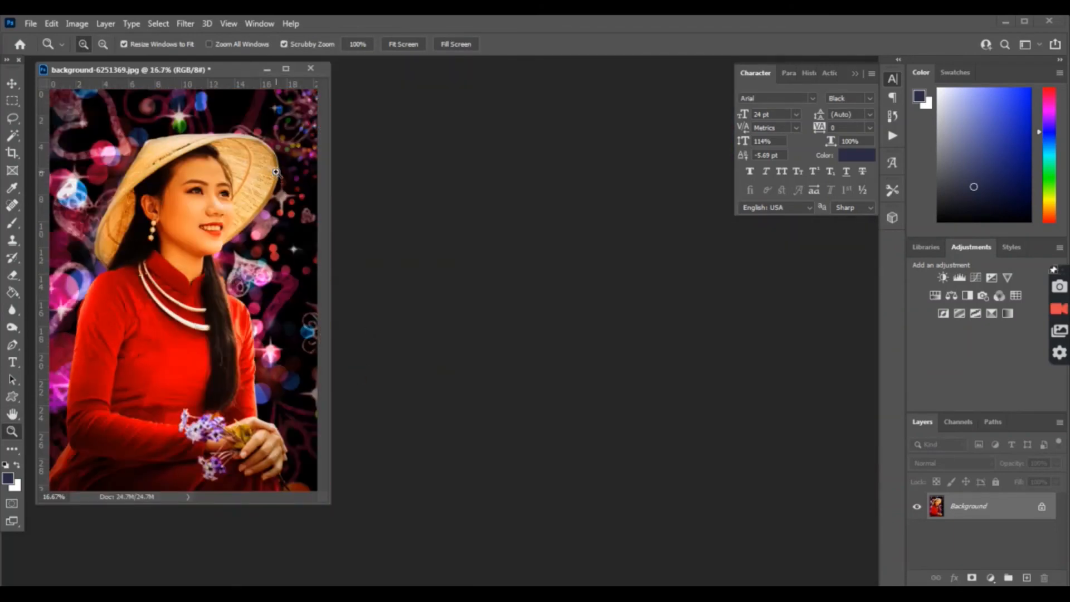
left_click_drag(219, 75, 371, 83)
left_click(405, 45)
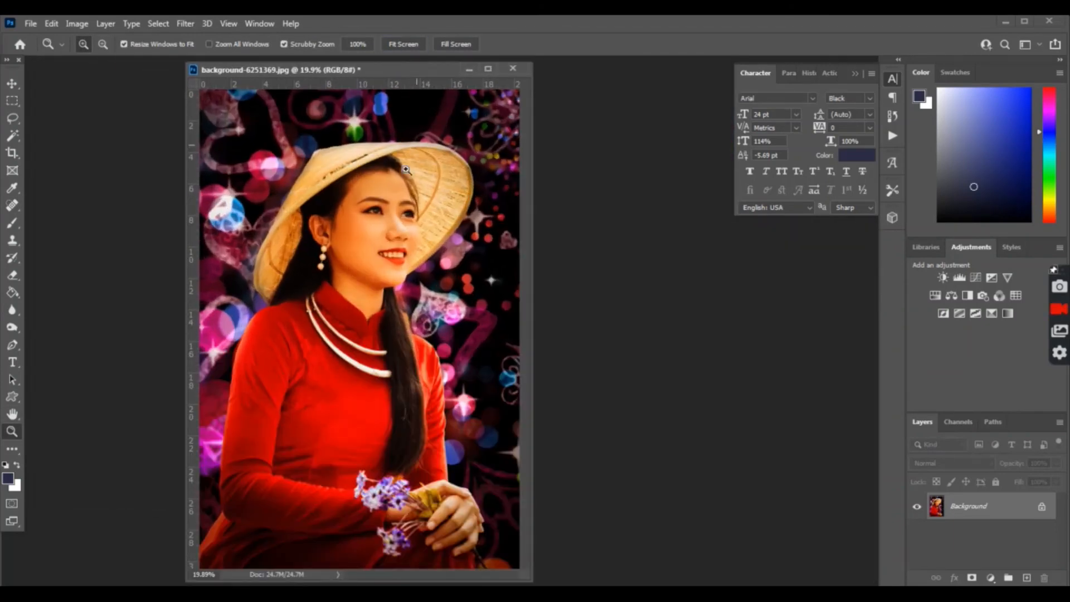
Step: Zoom in to re-check the portrait, then fit the whole image back in the window
left_click(362, 255)
left_click(384, 323)
scroll(384, 323, "down", 10)
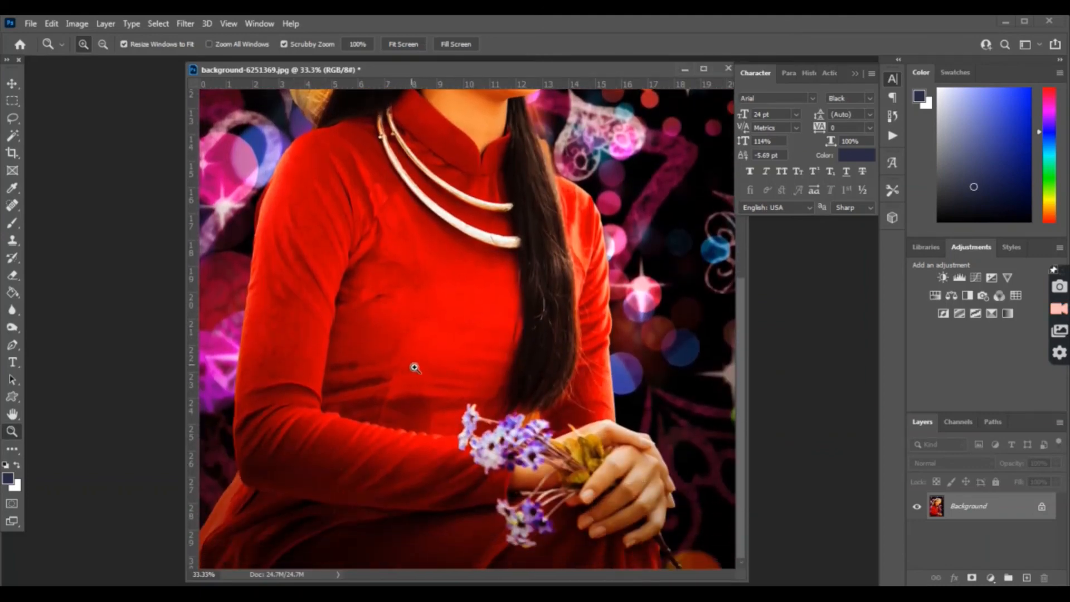
scroll(423, 371, "up", 8)
scroll(435, 373, "up", 2)
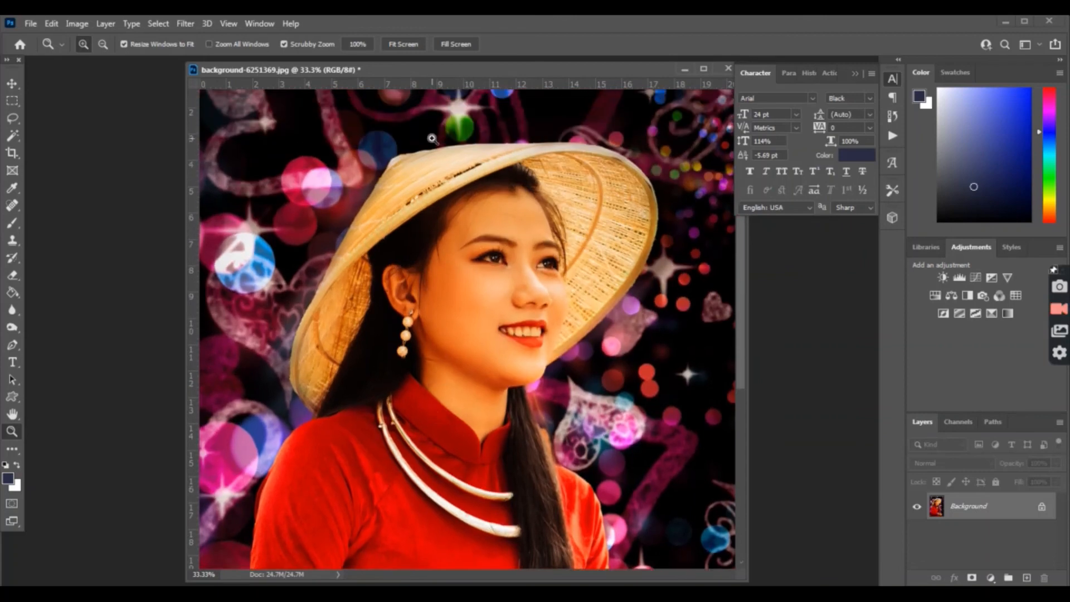
left_click(396, 44)
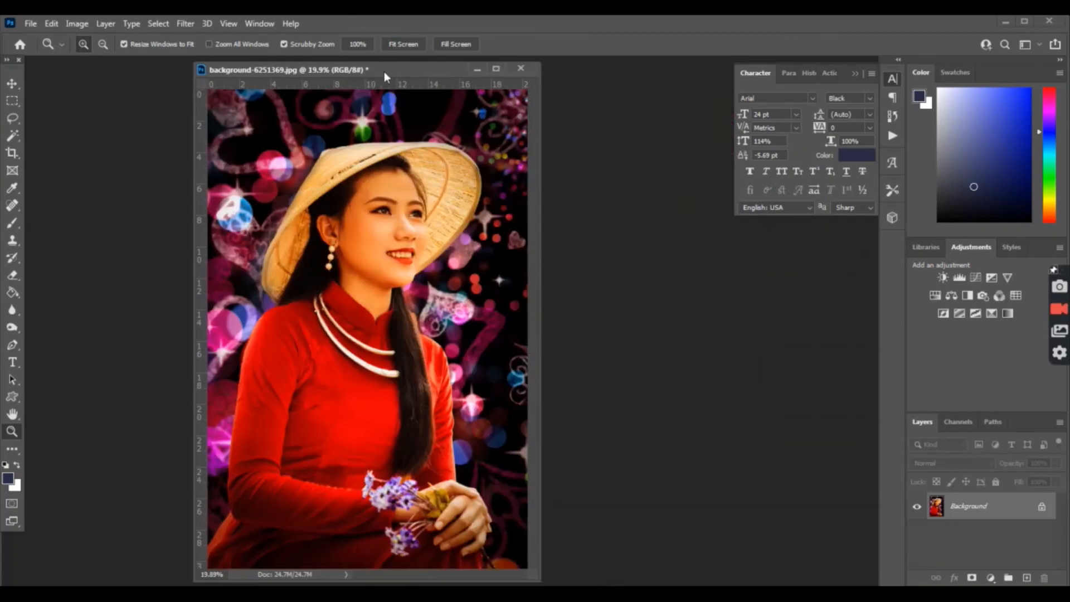
Step: Add a Color Lookup adjustment layer and move its Properties panel off the image
left_click(987, 578)
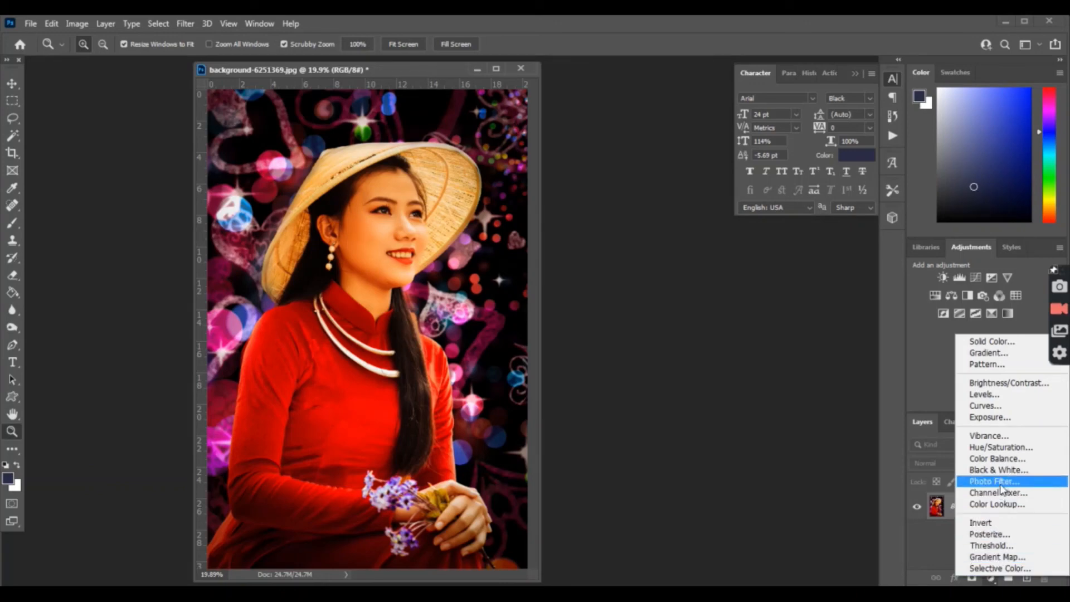
left_click(1001, 504)
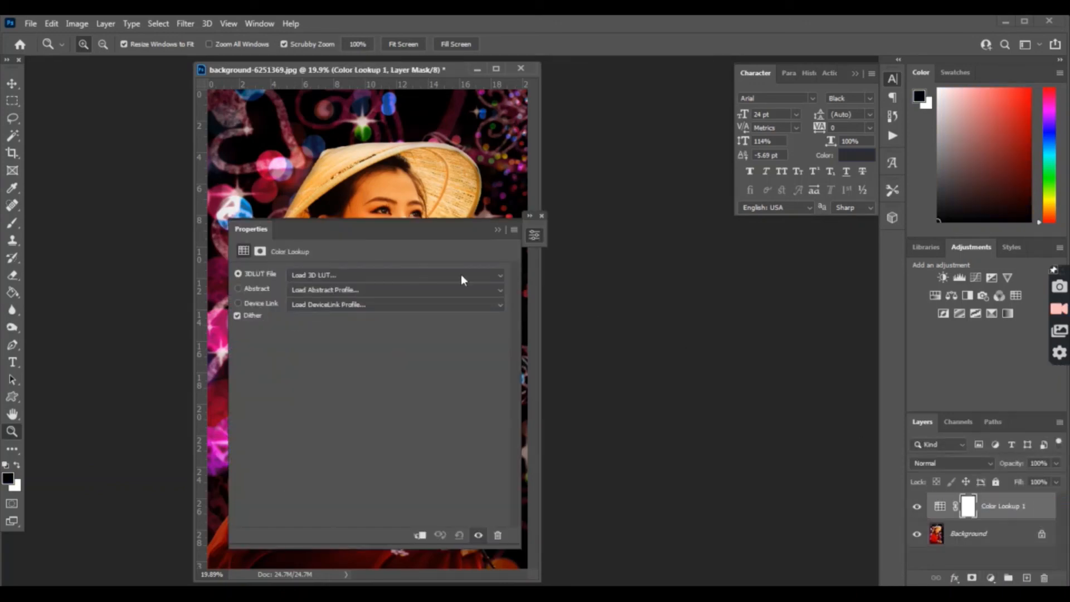
left_click_drag(368, 232, 788, 283)
Step: Try Fuji ETERNA, FuturisticBleak and Moonlight LUTs, settle on Soft_Warming.look, then collapse Properties
left_click(781, 327)
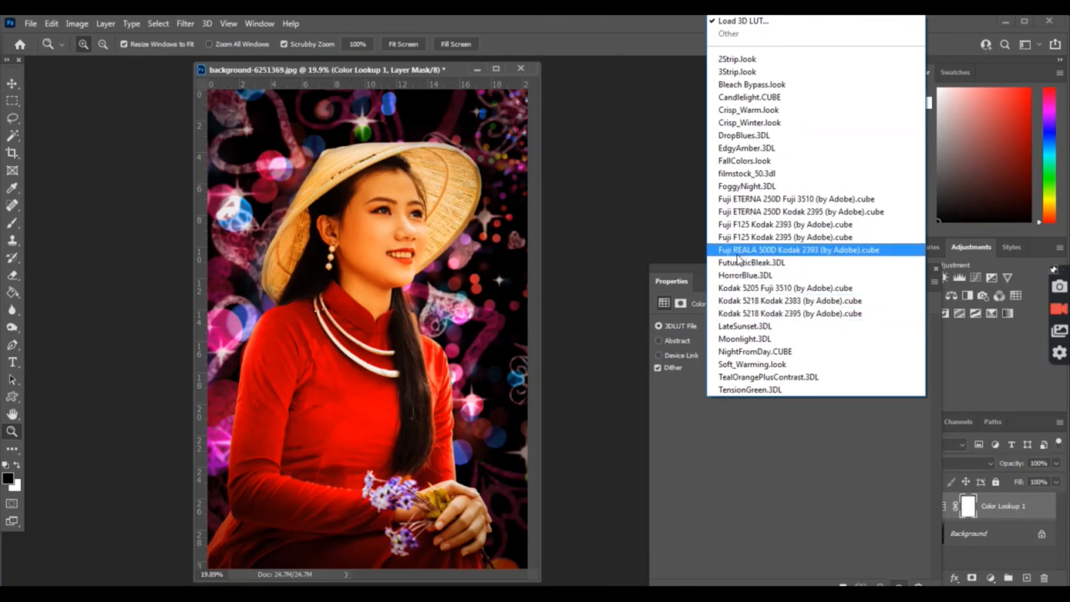
left_click(731, 199)
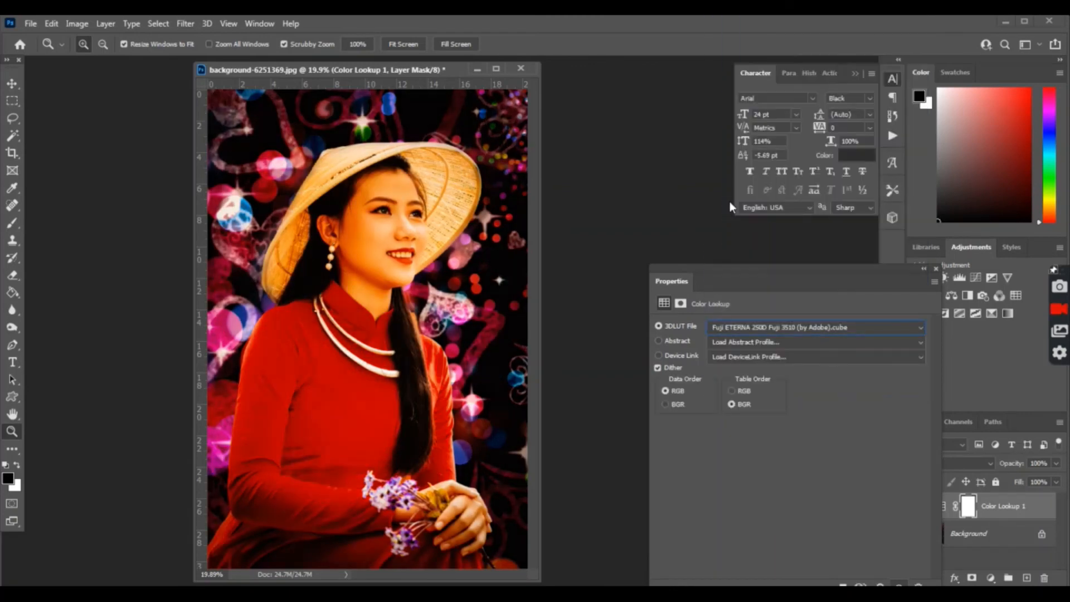
left_click(745, 327)
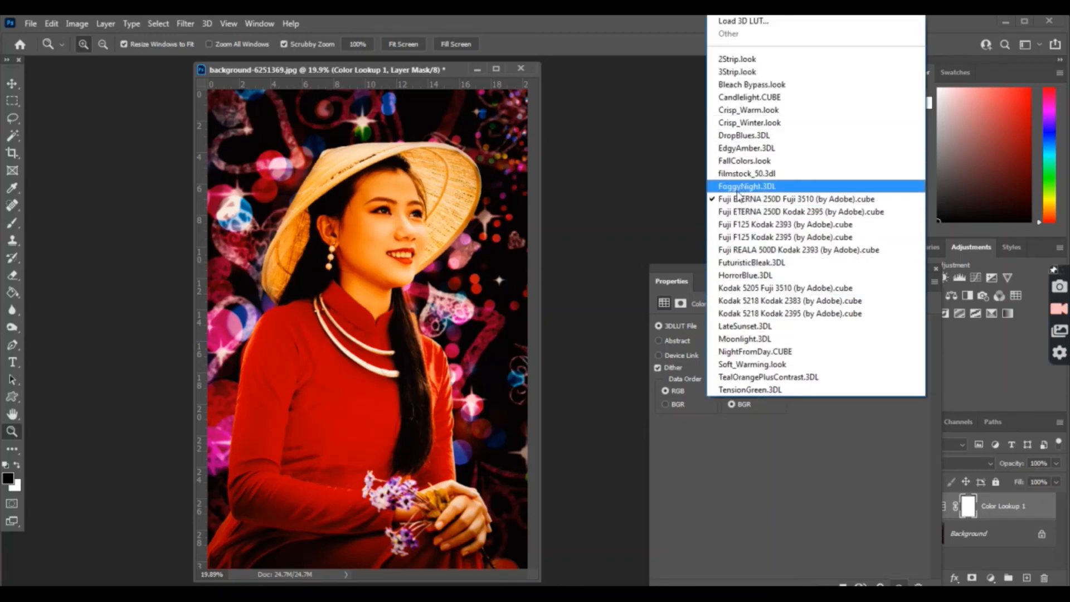
left_click(734, 209)
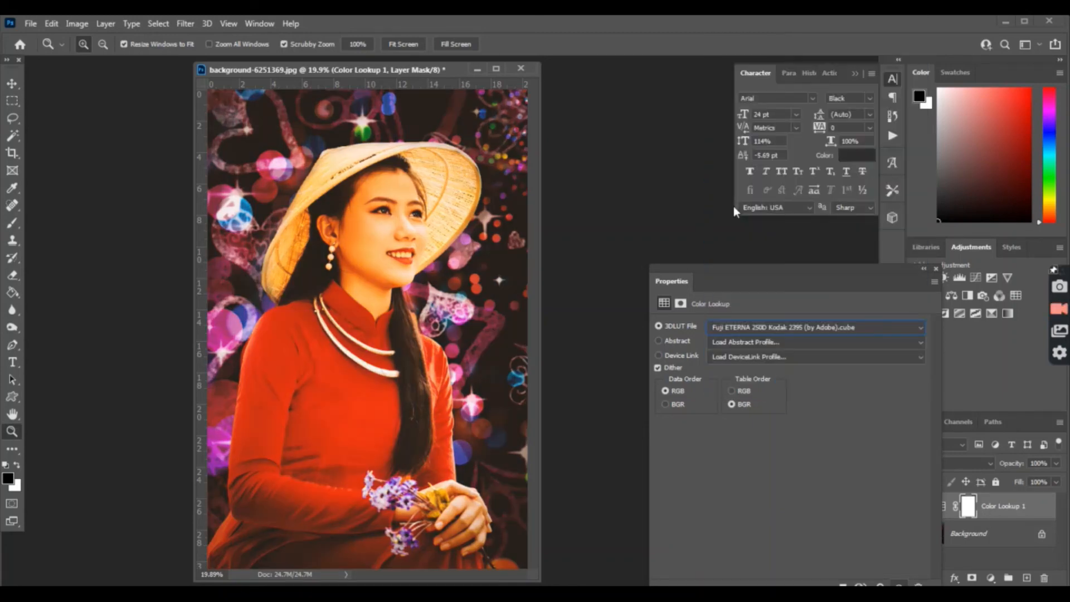
left_click(760, 326)
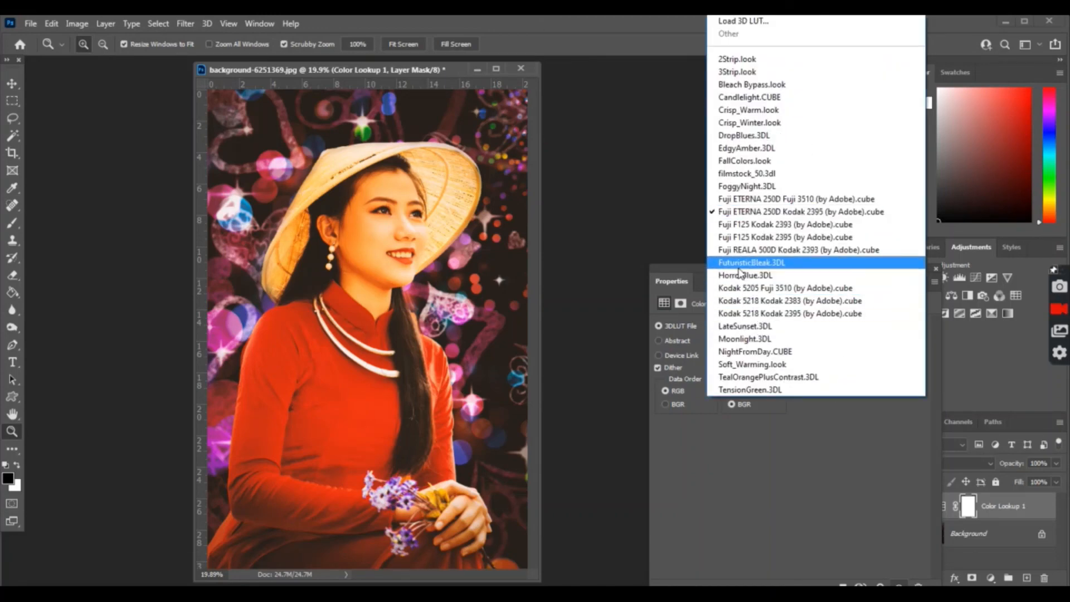
left_click(739, 270)
left_click(750, 327)
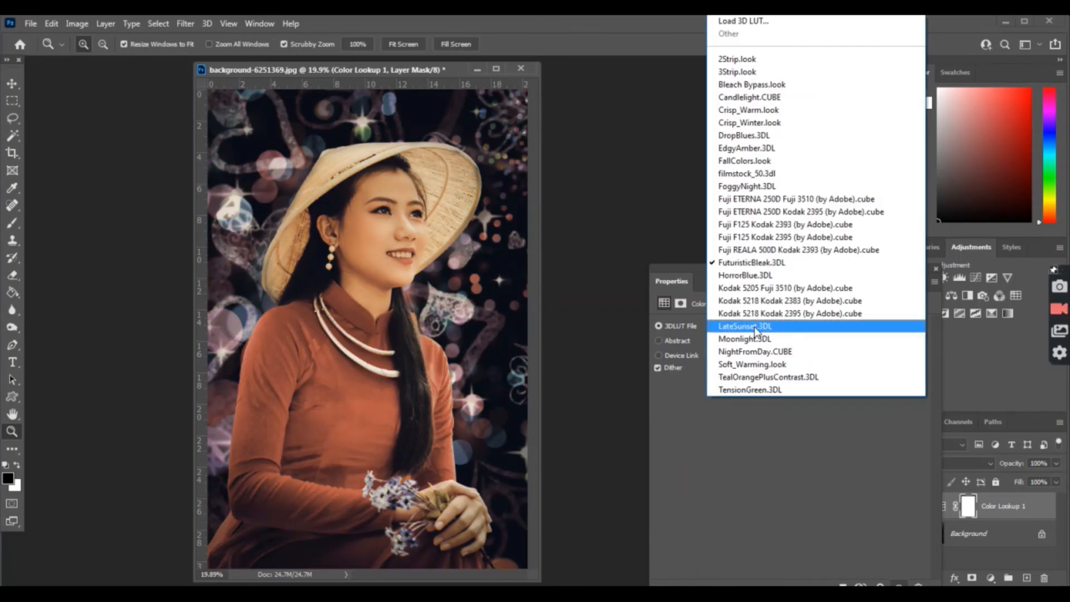
left_click(742, 339)
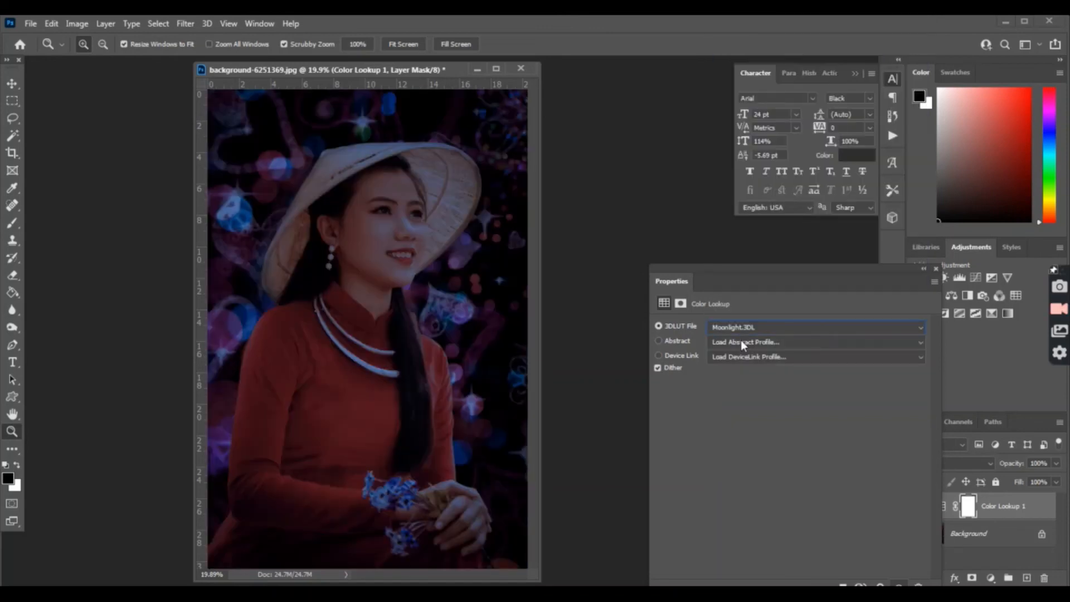
left_click(742, 332)
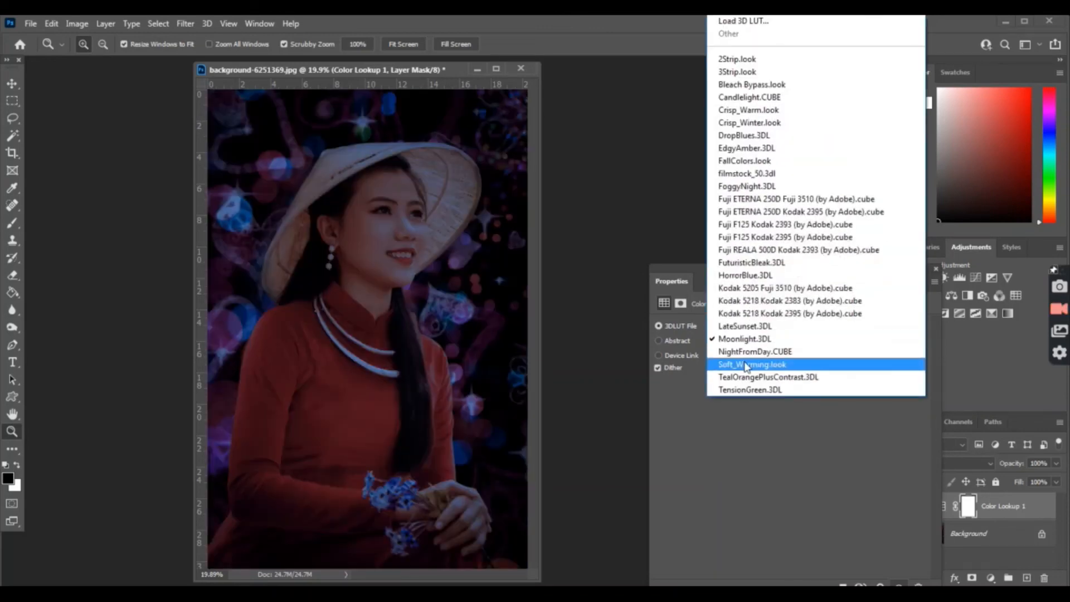
left_click(744, 364)
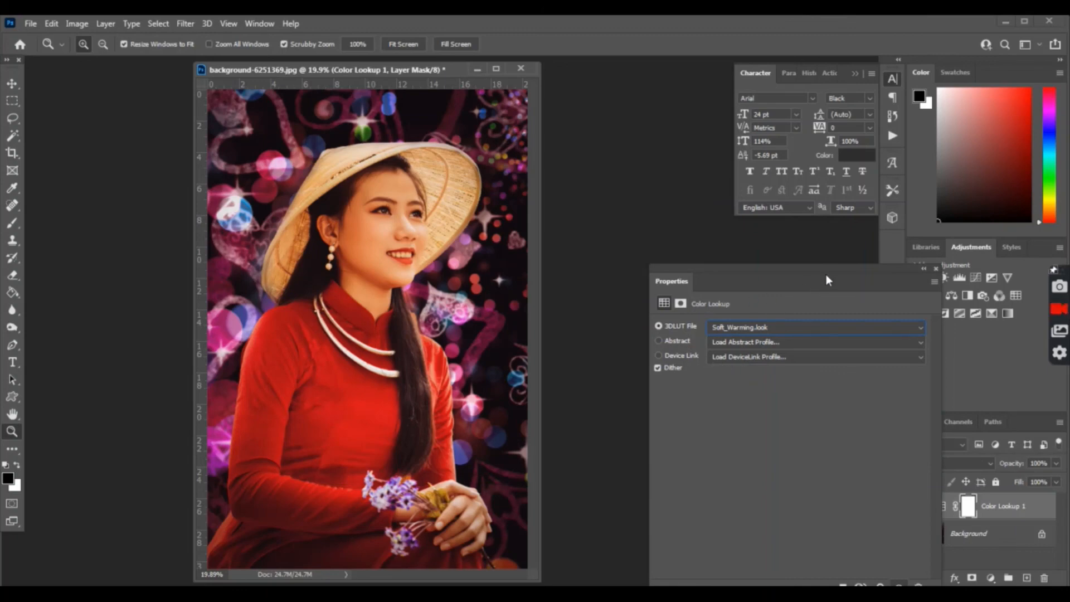
left_click_drag(827, 279, 907, 273)
double_click(955, 267)
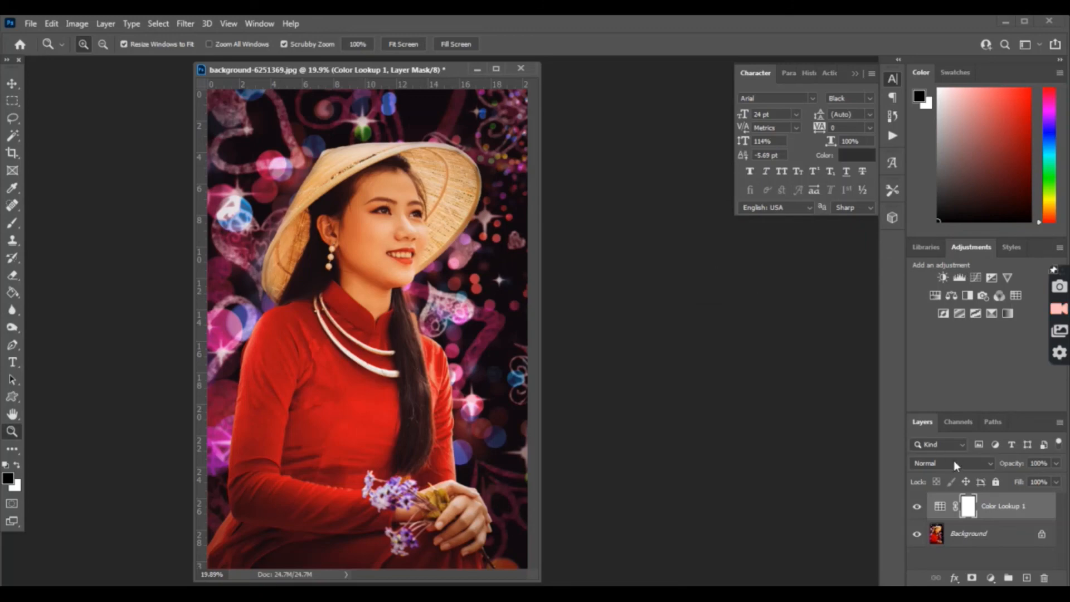
Step: Flatten the Soft_Warming lookup into the Background, inspect the face, then fit and centre the window
left_click(105, 23)
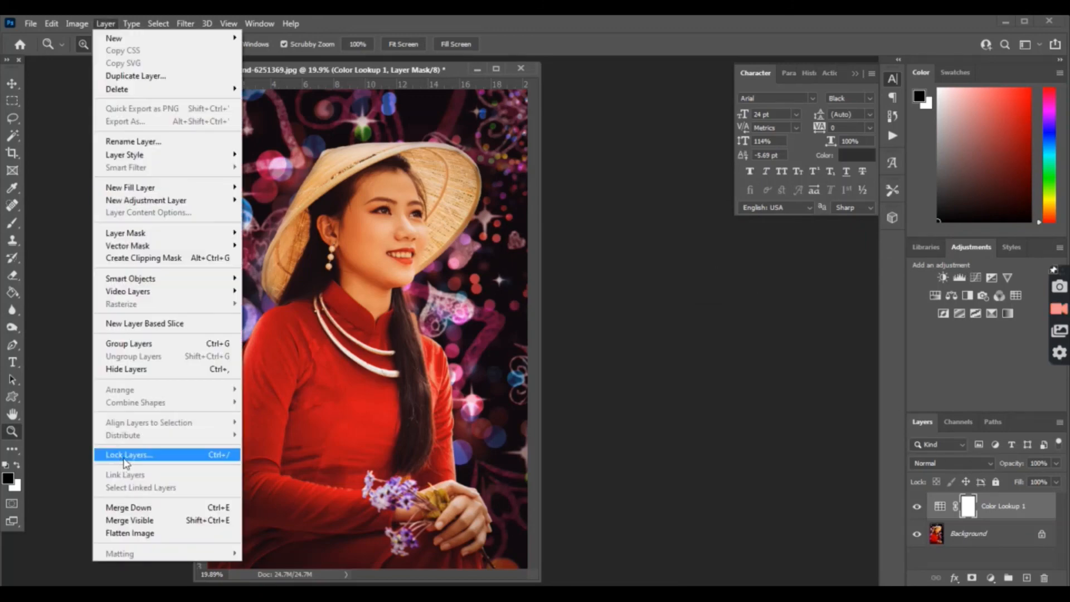
left_click(130, 534)
left_click(376, 330)
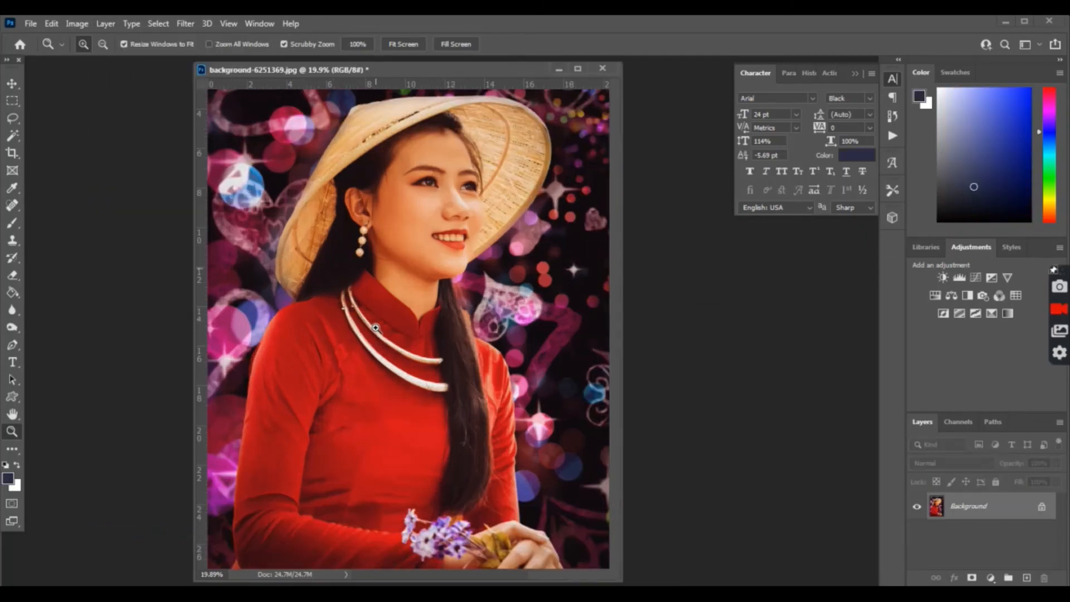
left_click(425, 311)
left_click(462, 271)
scroll(461, 270, "up", 5)
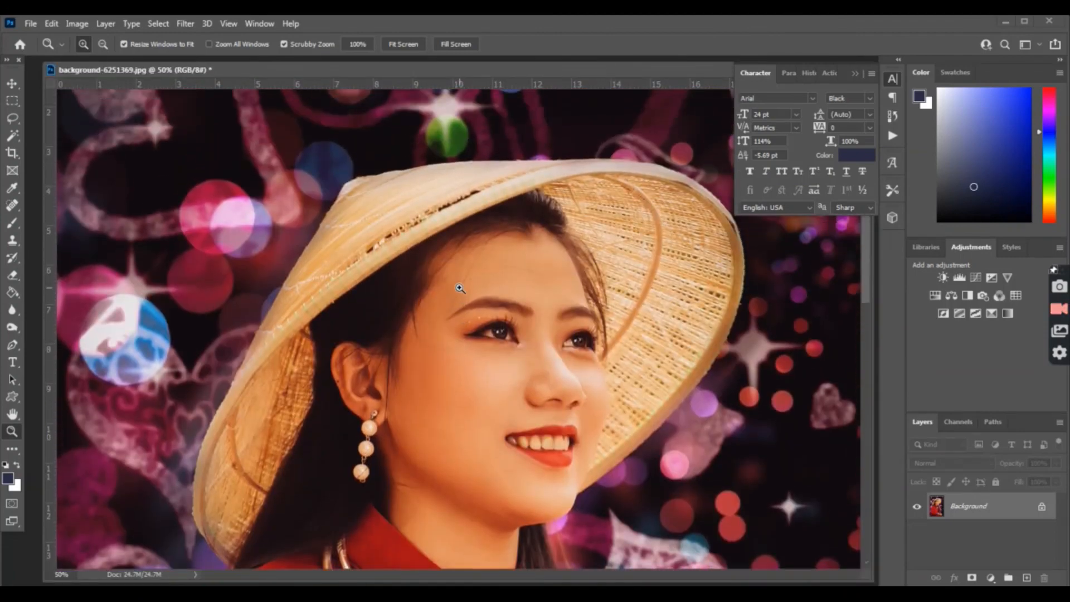
scroll(459, 285, "down", 1)
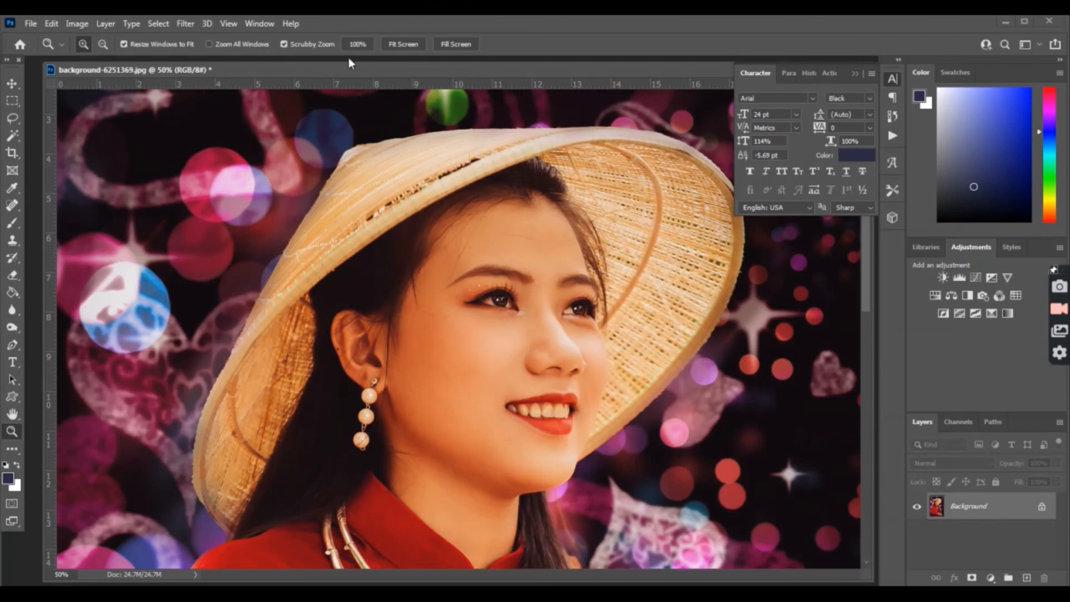
left_click(403, 44)
left_click_drag(292, 81, 504, 82)
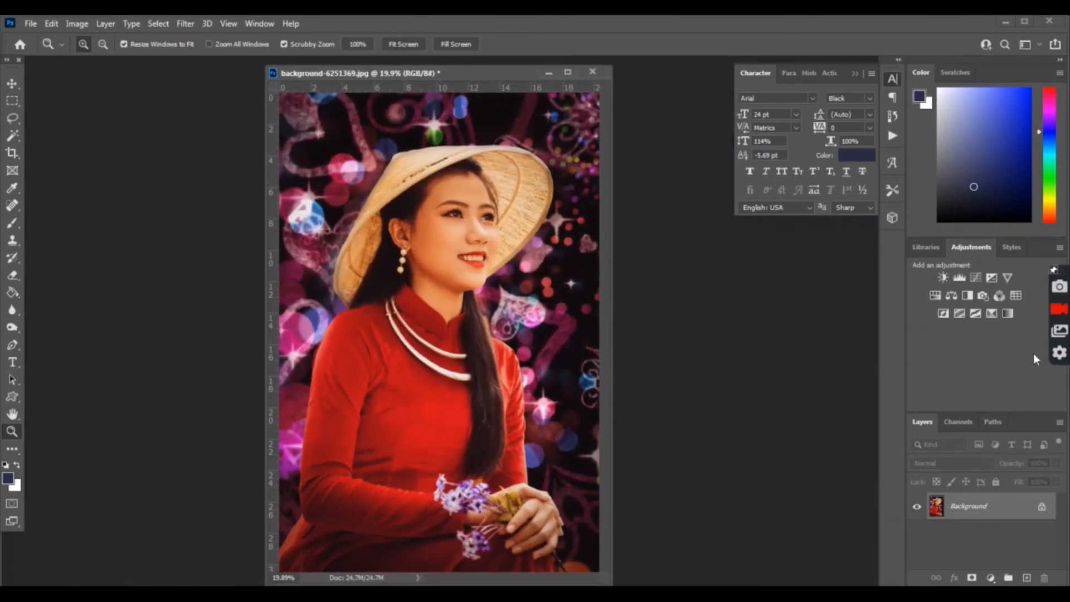